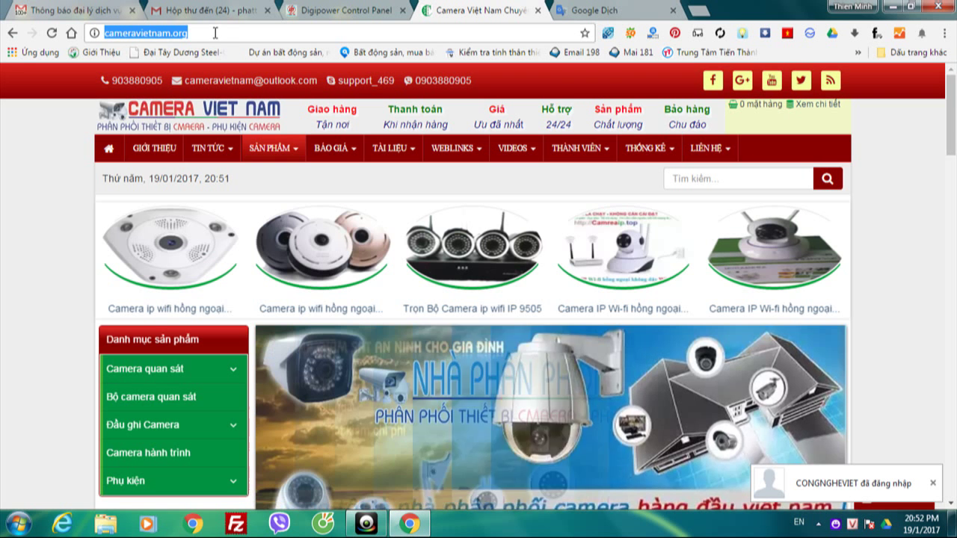
Step: Open the "Tổng hợp phần mềm camera quan sát" entry in the site's Phần mềm camera downloads
{"action": "left_click", "coordinate": [25, 179]}
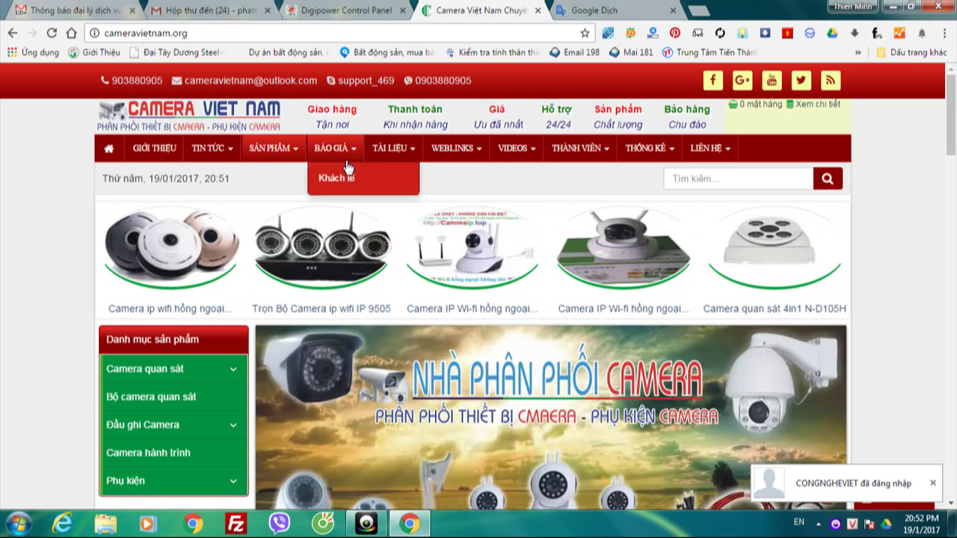
{"action": "mouse_move", "coordinate": [396, 150]}
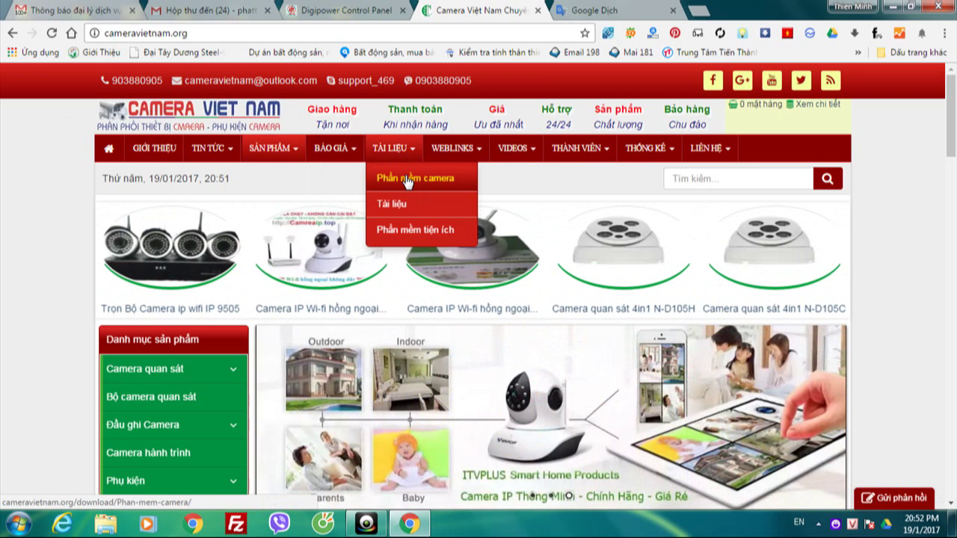
{"action": "left_click", "coordinate": [406, 178]}
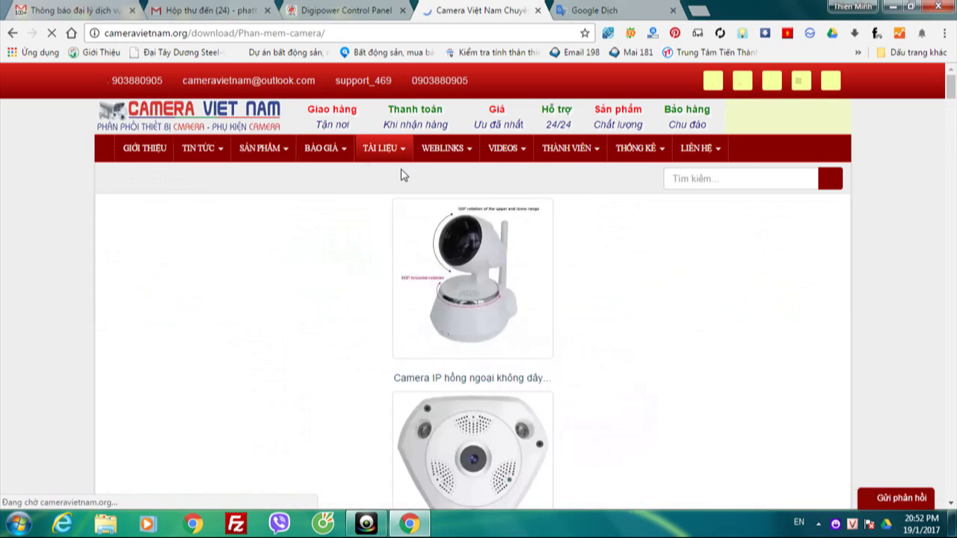
{"action": "scroll", "coordinate": [329, 230], "scroll_direction": "down", "scroll_amount": 1}
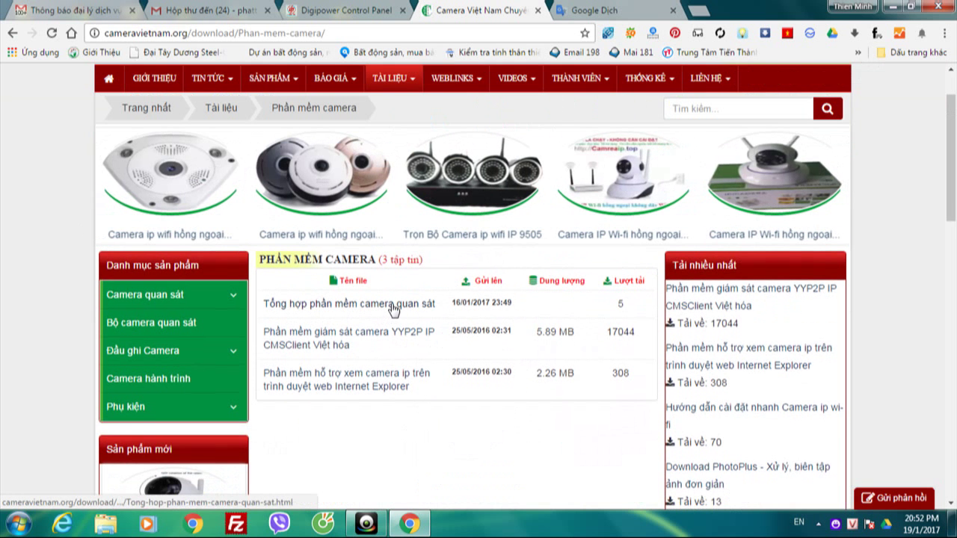
{"action": "left_click", "coordinate": [393, 308]}
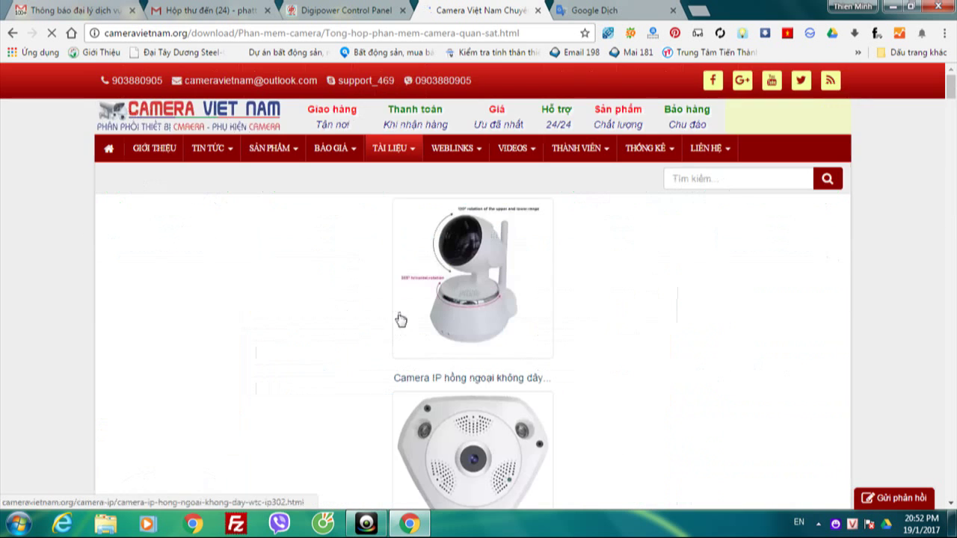
Step: Follow the entry's Google Drive download link and open the NetCam360 folder
{"action": "scroll", "coordinate": [324, 336], "scroll_direction": "down", "scroll_amount": 4}
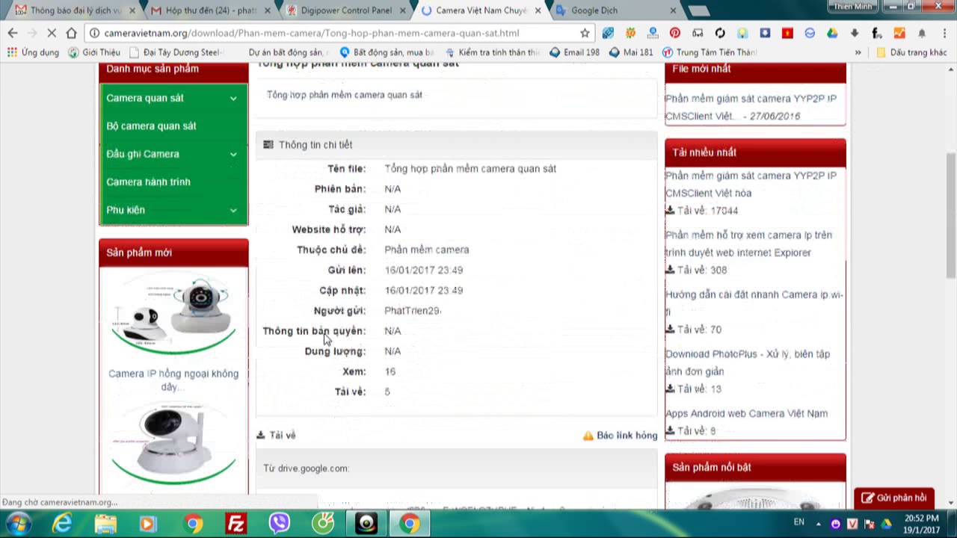
{"action": "scroll", "coordinate": [441, 301], "scroll_direction": "down", "scroll_amount": 2}
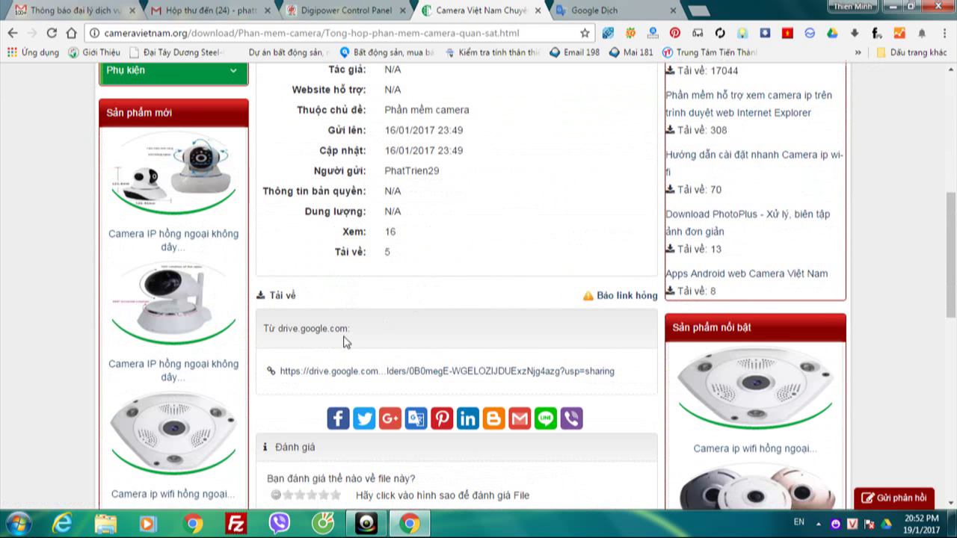
{"action": "left_click", "coordinate": [506, 361]}
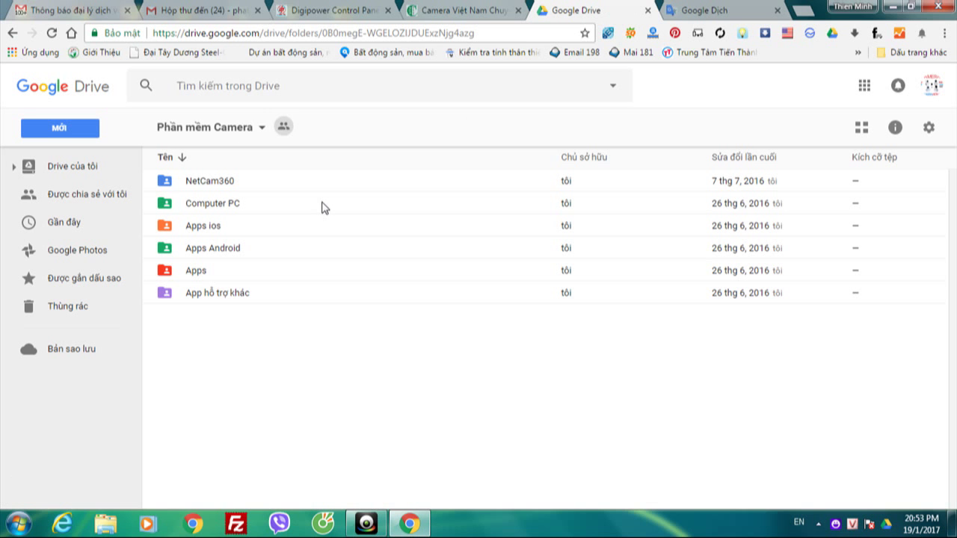
{"action": "double_click", "coordinate": [246, 186]}
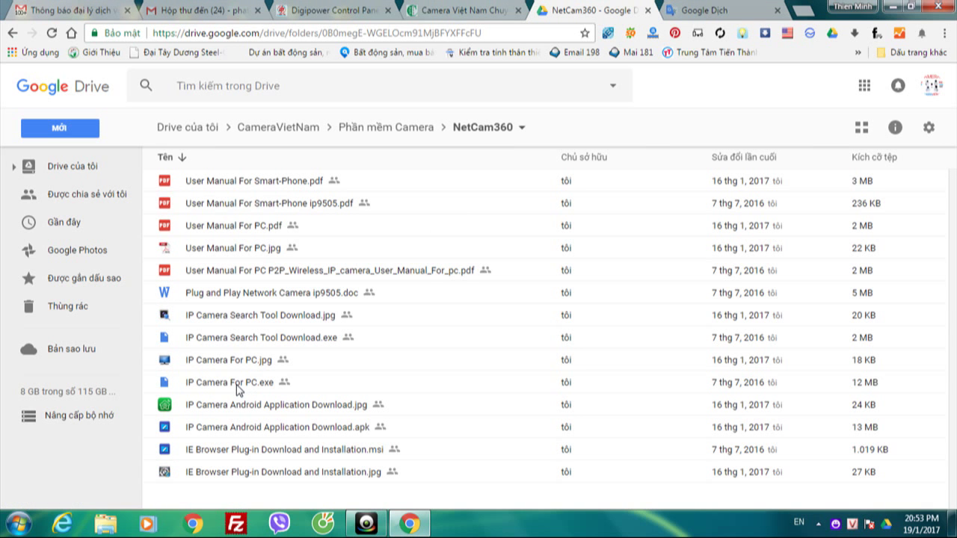
Step: Try to download IP Camera For PC.exe from the NetCam360 folder
{"action": "left_click", "coordinate": [237, 389]}
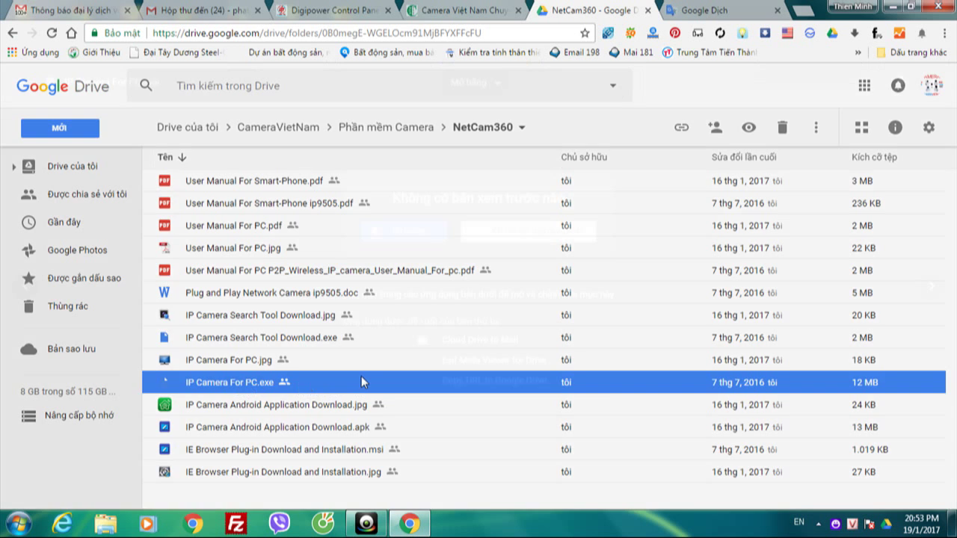
{"action": "double_click", "coordinate": [361, 377]}
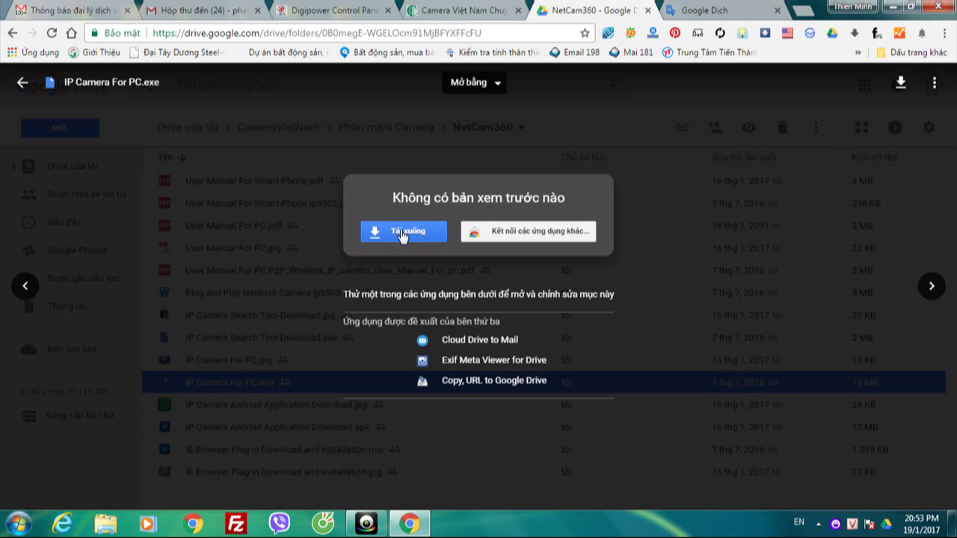
{"action": "left_click", "coordinate": [404, 234]}
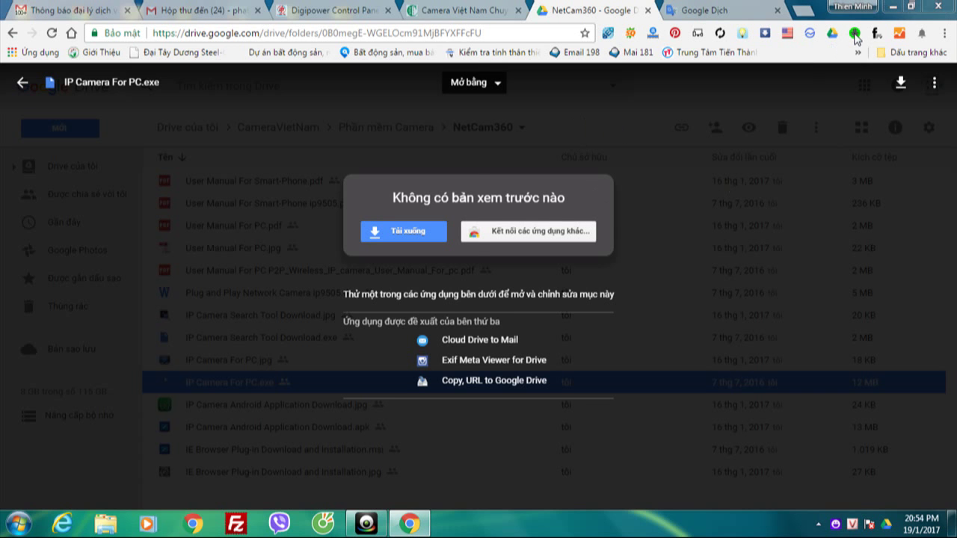
{"action": "left_click", "coordinate": [854, 35]}
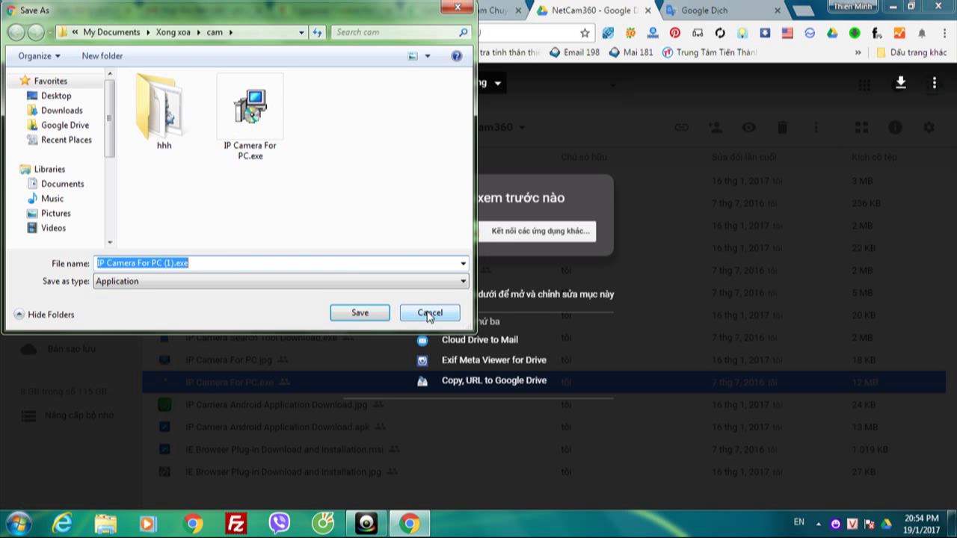
{"action": "left_click", "coordinate": [430, 313]}
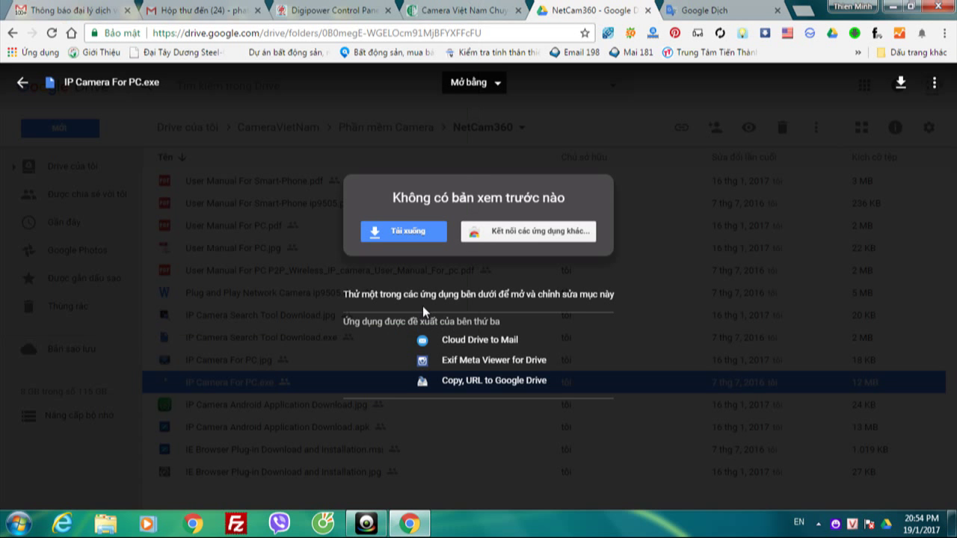
Step: Switch to Windows Explorer and open the Xong xoa folder in the Documents library
{"action": "right_click", "coordinate": [114, 525]}
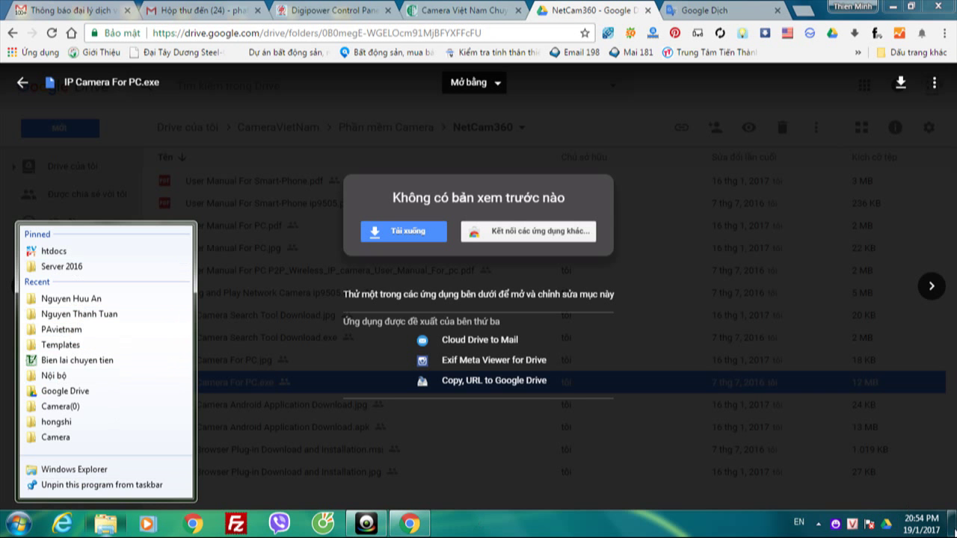
{"action": "left_click", "coordinate": [952, 524]}
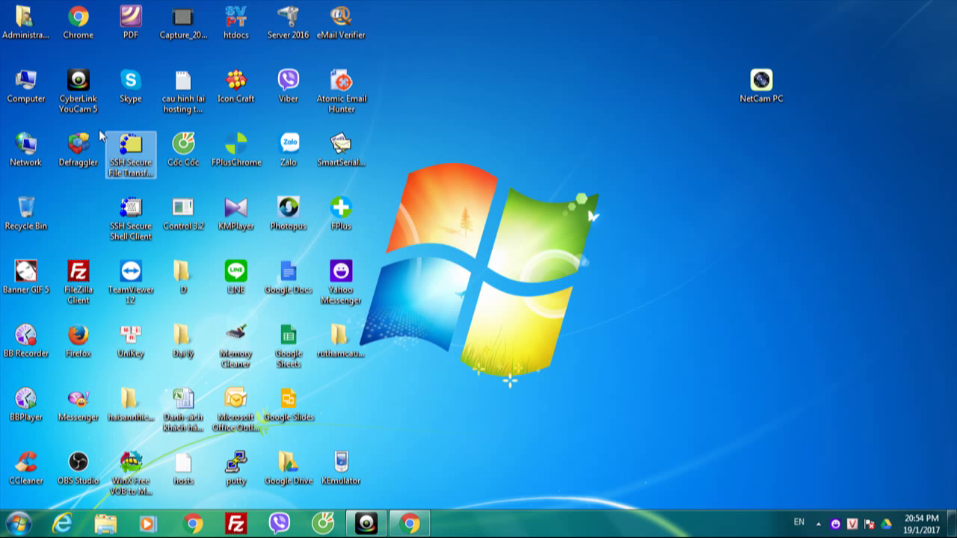
{"action": "left_click", "coordinate": [27, 85]}
{"action": "double_click", "coordinate": [27, 84]}
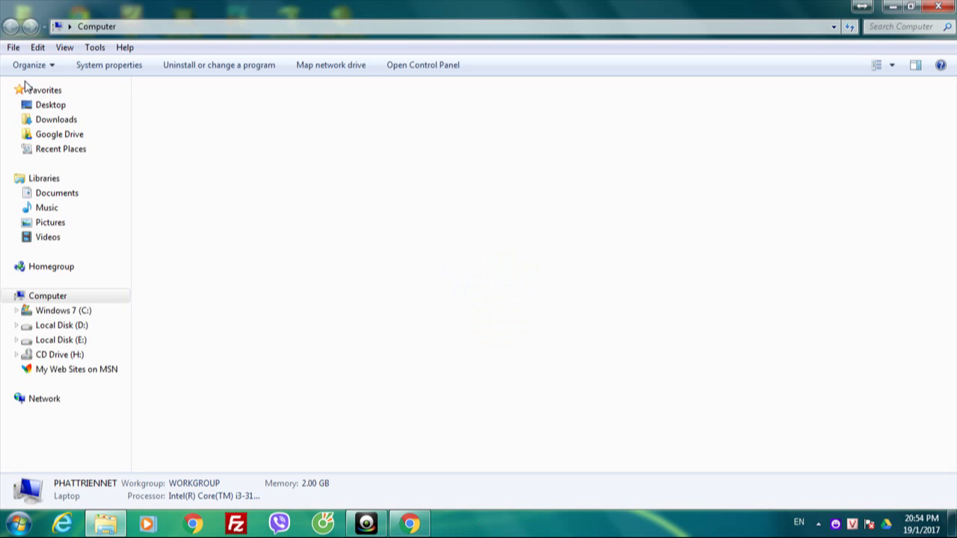
{"action": "left_click", "coordinate": [65, 196]}
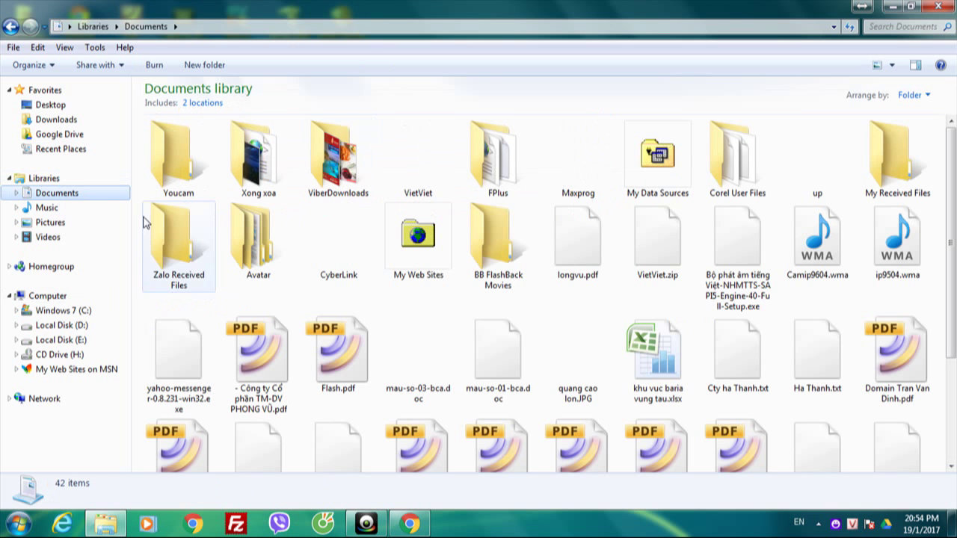
{"action": "left_click", "coordinate": [268, 161]}
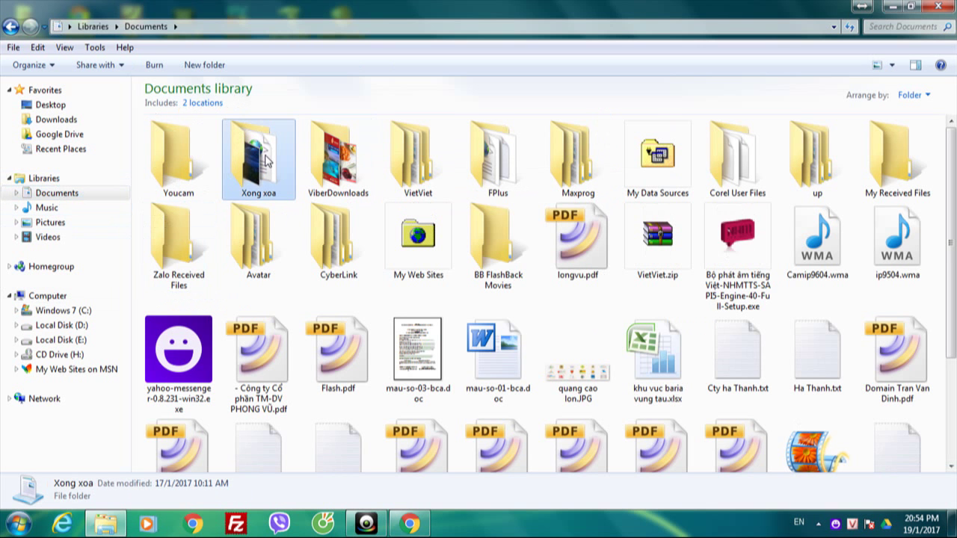
{"action": "double_click", "coordinate": [269, 161]}
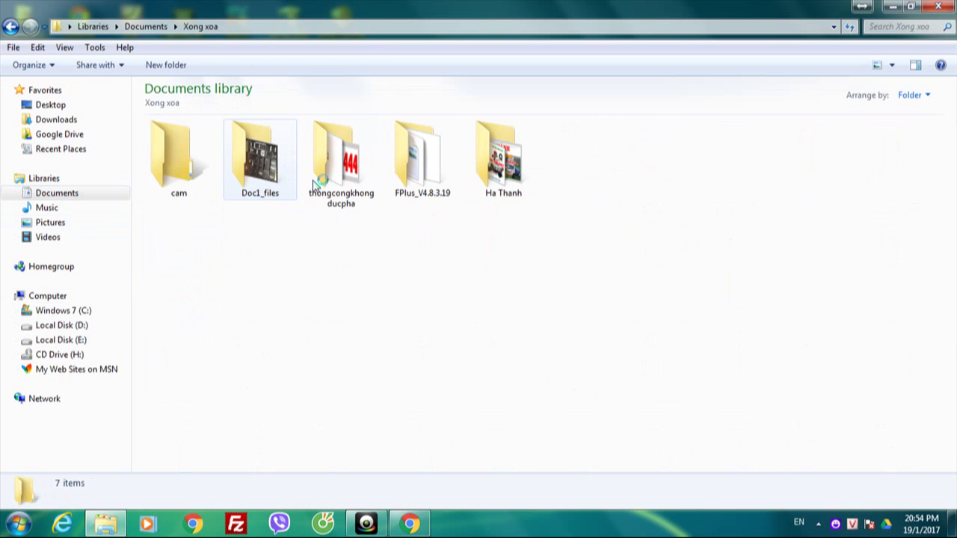
Step: Look through the contents of the Xong xoa folder for the camera software
{"action": "scroll", "coordinate": [579, 351], "scroll_direction": "down", "scroll_amount": 3}
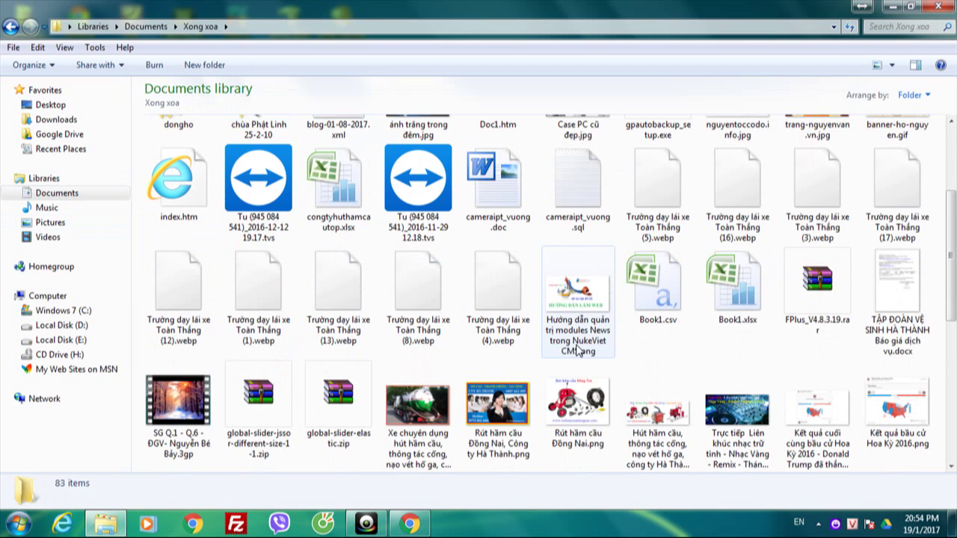
{"action": "scroll", "coordinate": [579, 351], "scroll_direction": "down", "scroll_amount": 6}
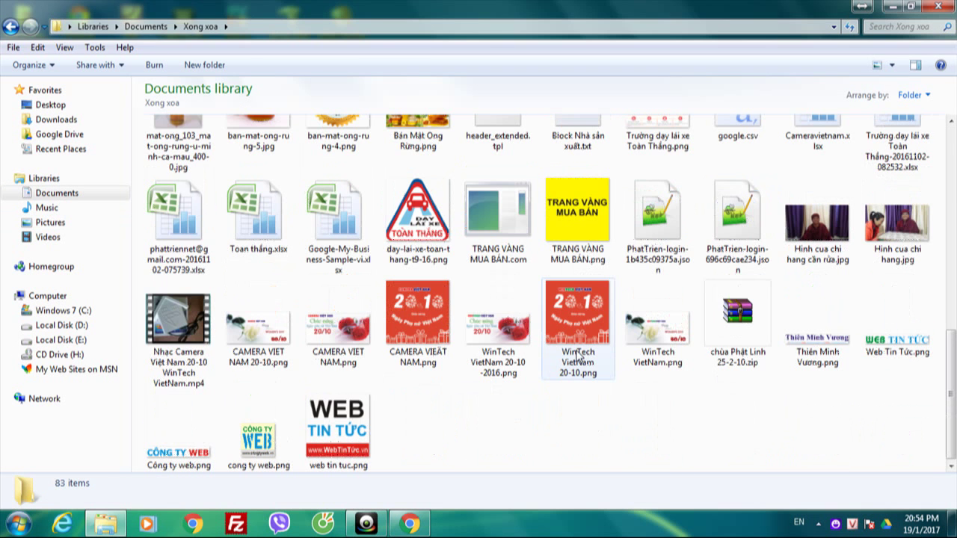
{"action": "scroll", "coordinate": [579, 364], "scroll_direction": "up", "scroll_amount": 4}
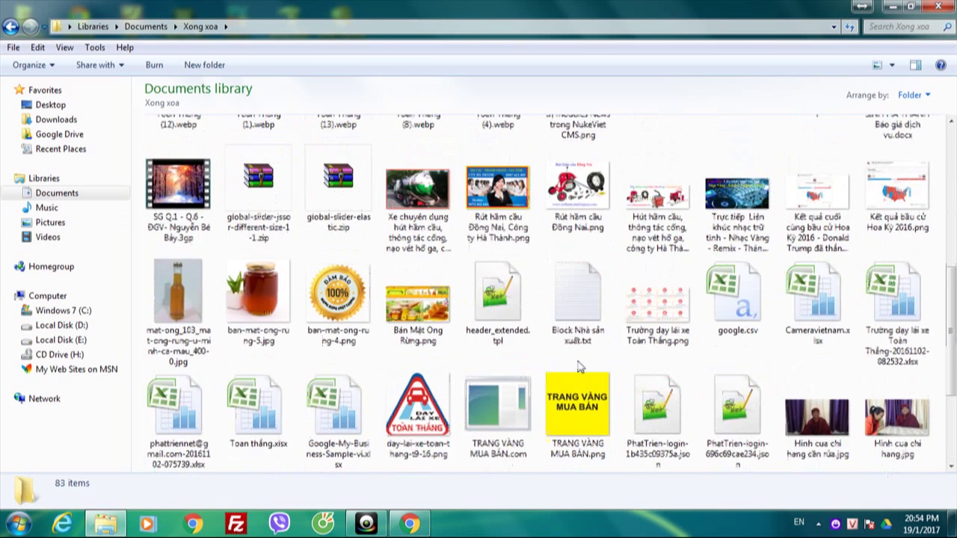
{"action": "scroll", "coordinate": [580, 364], "scroll_direction": "down", "scroll_amount": 4}
{"action": "scroll", "coordinate": [582, 364], "scroll_direction": "up", "scroll_amount": 7}
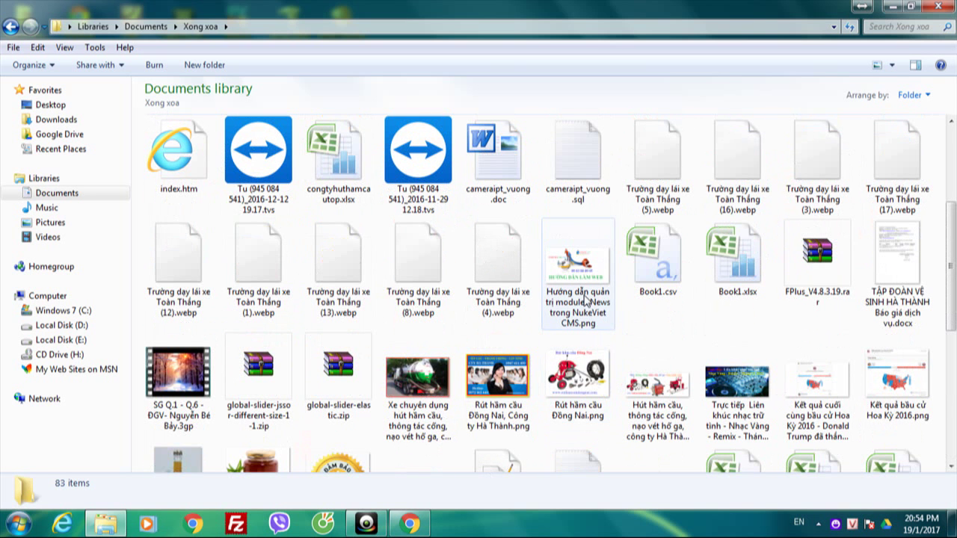
{"action": "left_click", "coordinate": [587, 299]}
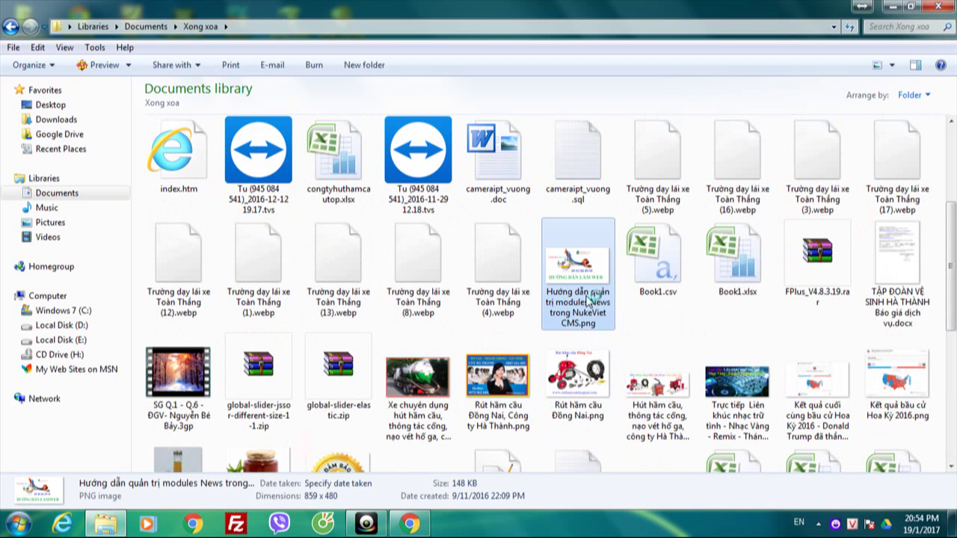
{"action": "double_click", "coordinate": [589, 301]}
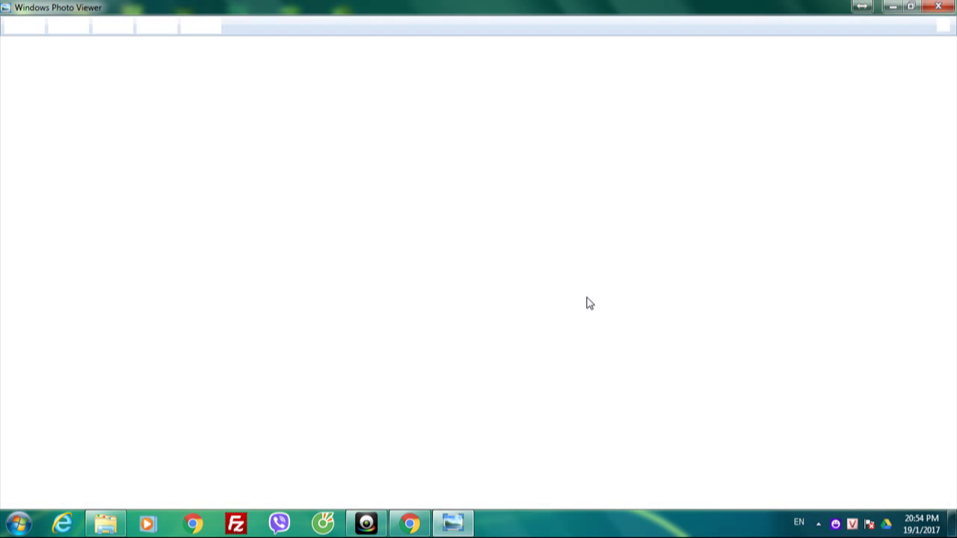
{"action": "key", "text": "alt+F4"}
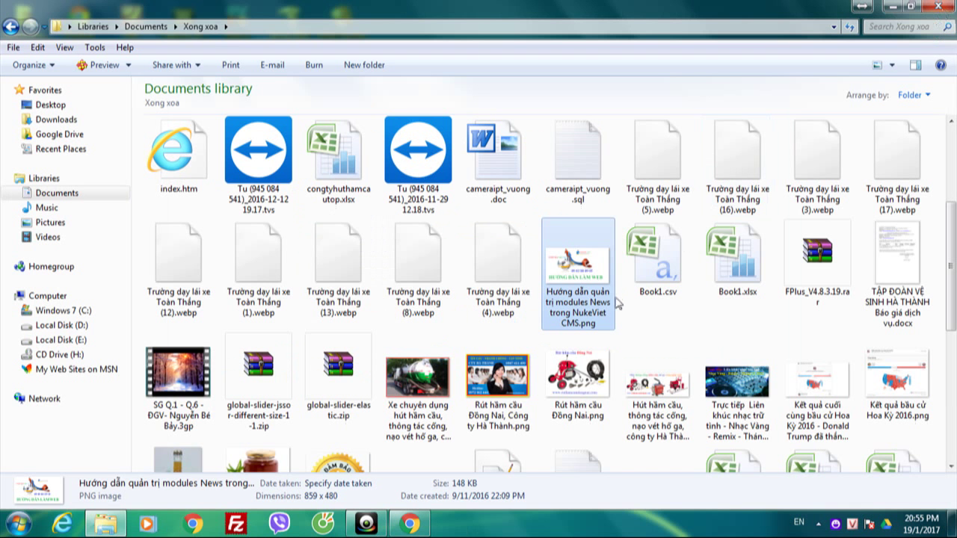
{"action": "key", "text": "Home"}
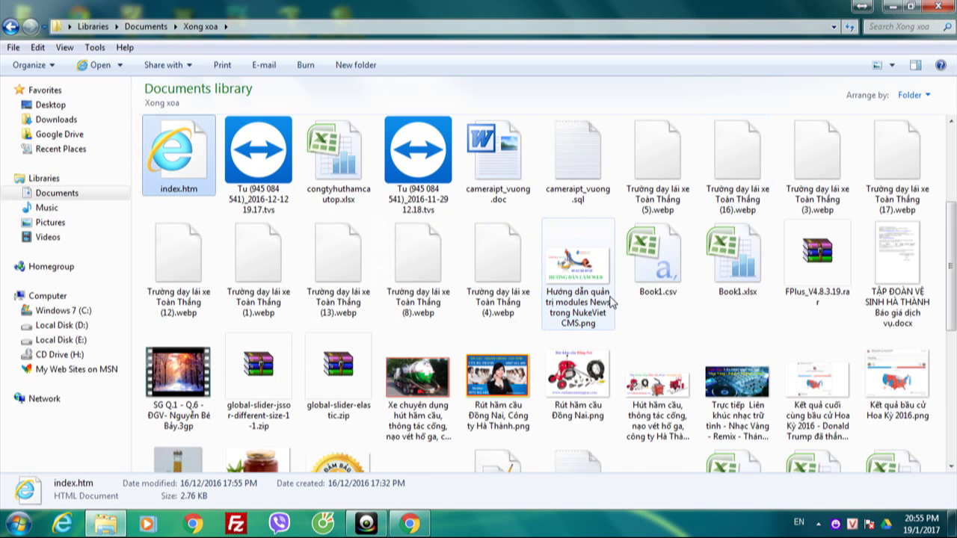
Step: Open the cam folder inside Xong xoa and run the IP Camera For PC.exe installer
{"action": "scroll", "coordinate": [611, 301], "scroll_direction": "up", "scroll_amount": 3}
{"action": "left_click", "coordinate": [172, 175]}
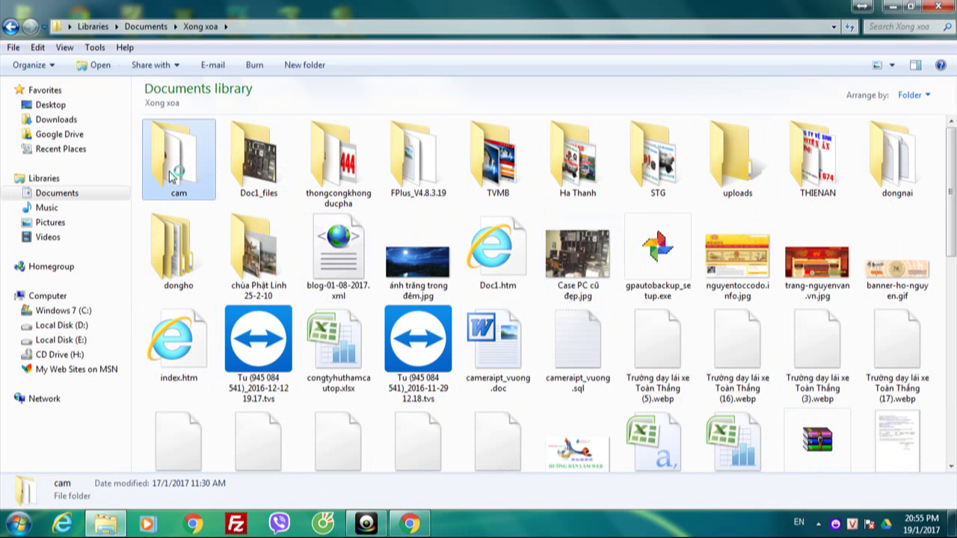
{"action": "double_click", "coordinate": [172, 176]}
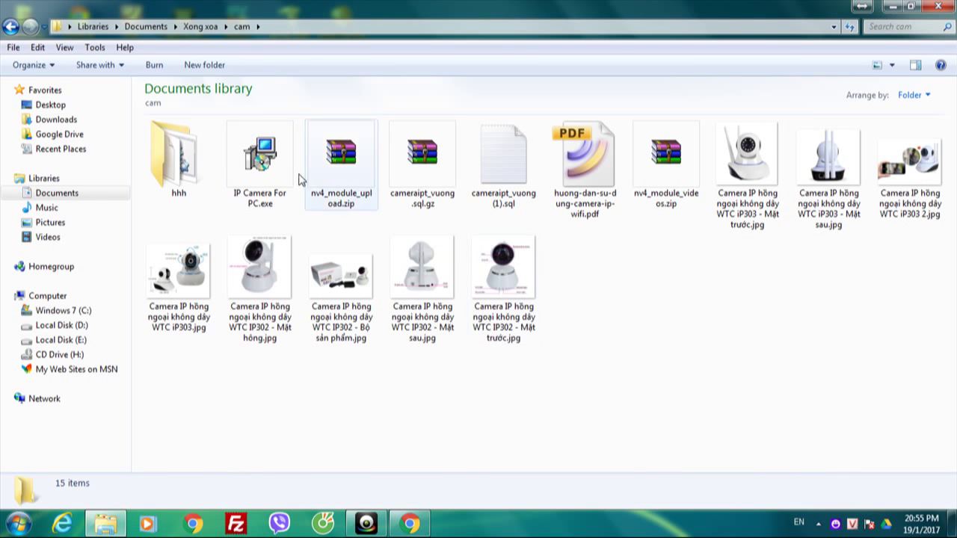
{"action": "left_click", "coordinate": [258, 155]}
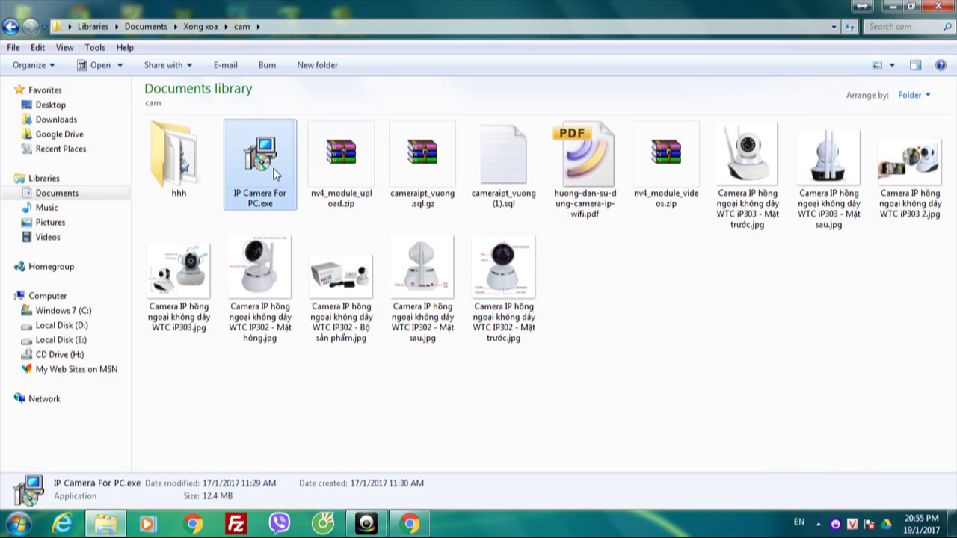
{"action": "double_click", "coordinate": [274, 172]}
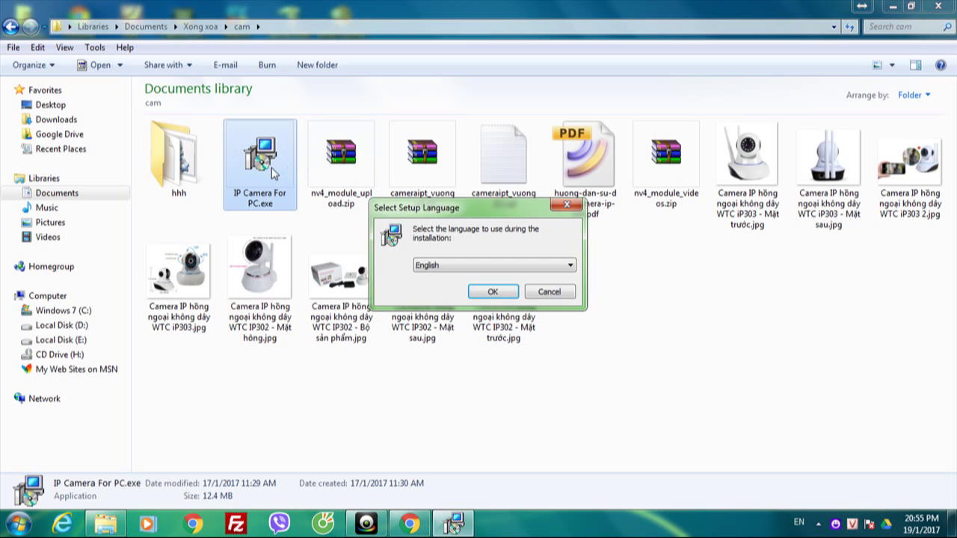
Step: Keep English as the setup language and continue to the DeviceClient setup wizard
{"action": "left_click", "coordinate": [570, 266]}
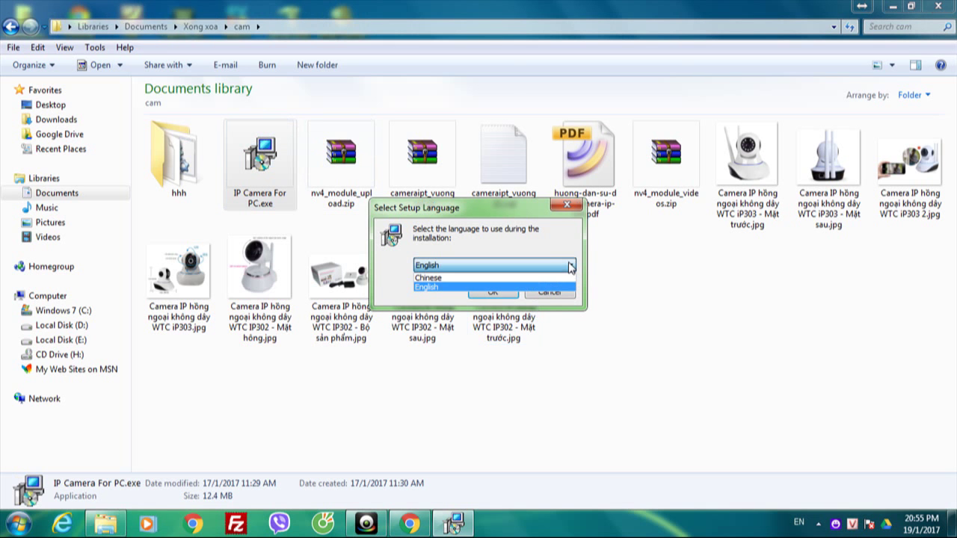
{"action": "left_click", "coordinate": [395, 308]}
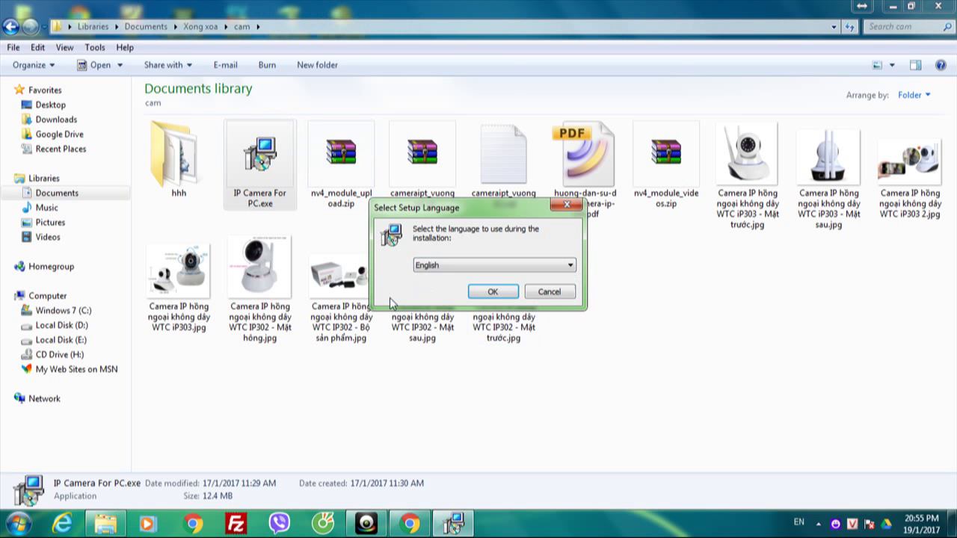
{"action": "left_click", "coordinate": [494, 291]}
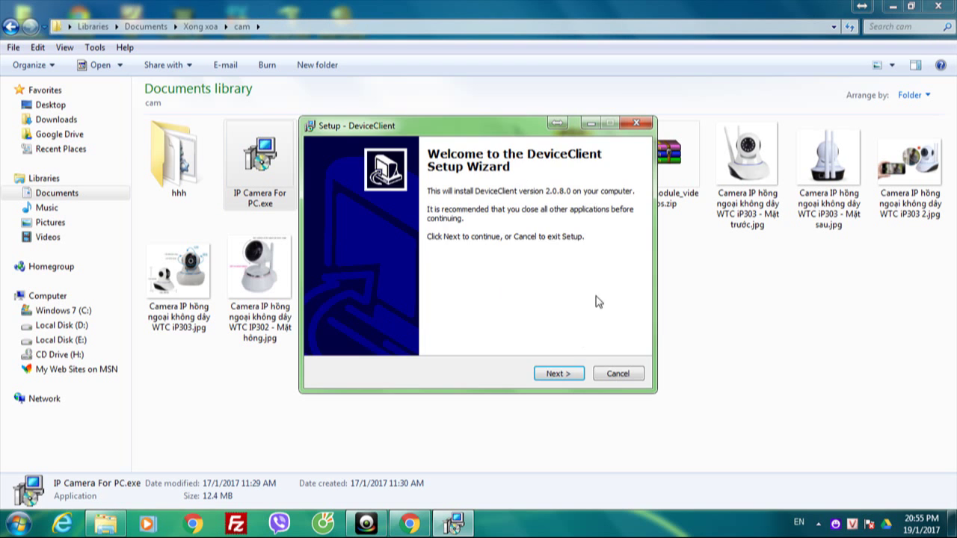
Step: Install DeviceClient in the default folder with desktop and Quick Launch icons, and finish the setup with the program launching
{"action": "left_click", "coordinate": [562, 374]}
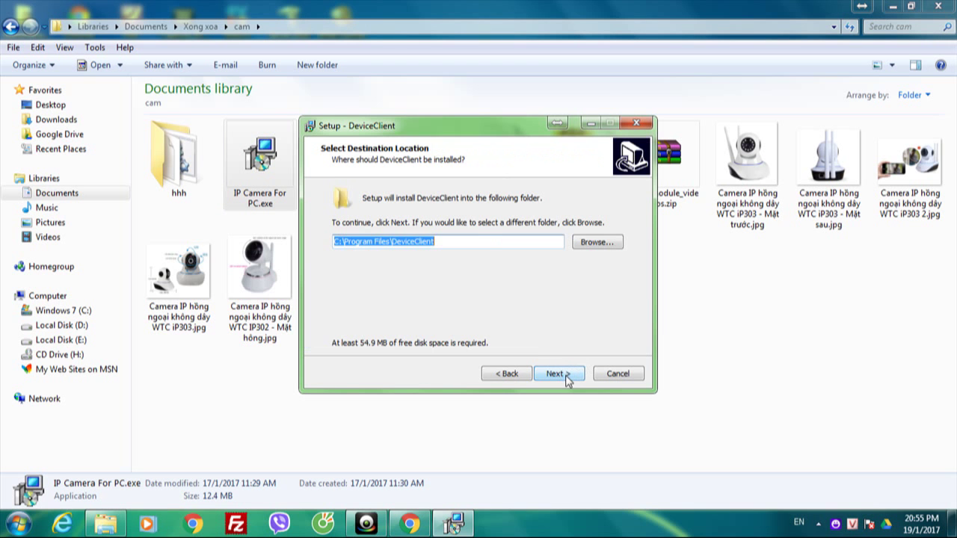
{"action": "left_click", "coordinate": [564, 377]}
{"action": "left_click", "coordinate": [559, 375]}
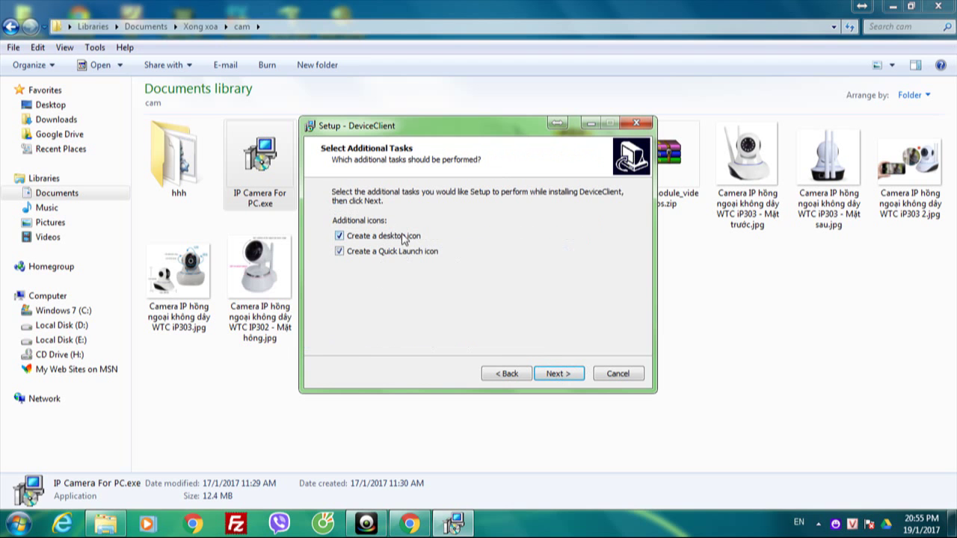
{"action": "left_click", "coordinate": [560, 374]}
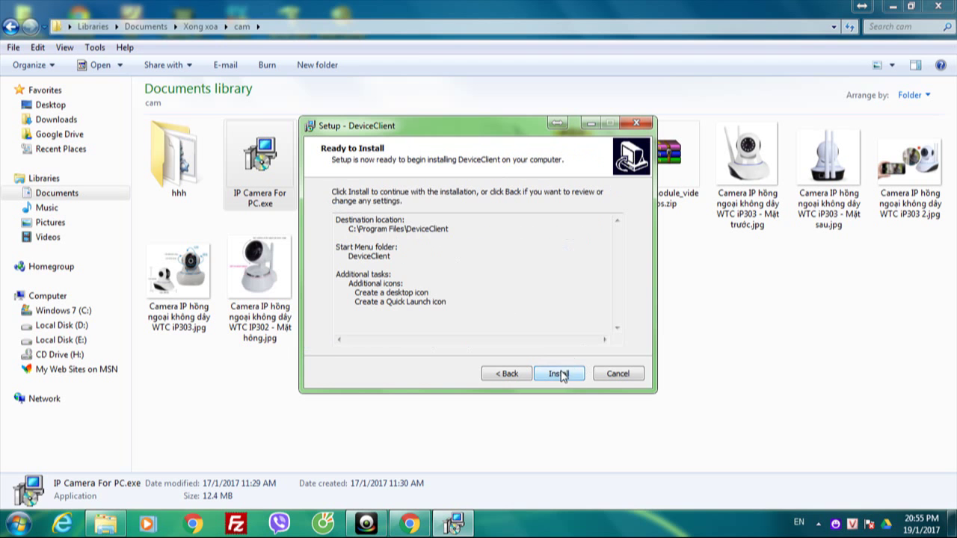
{"action": "left_click", "coordinate": [561, 373]}
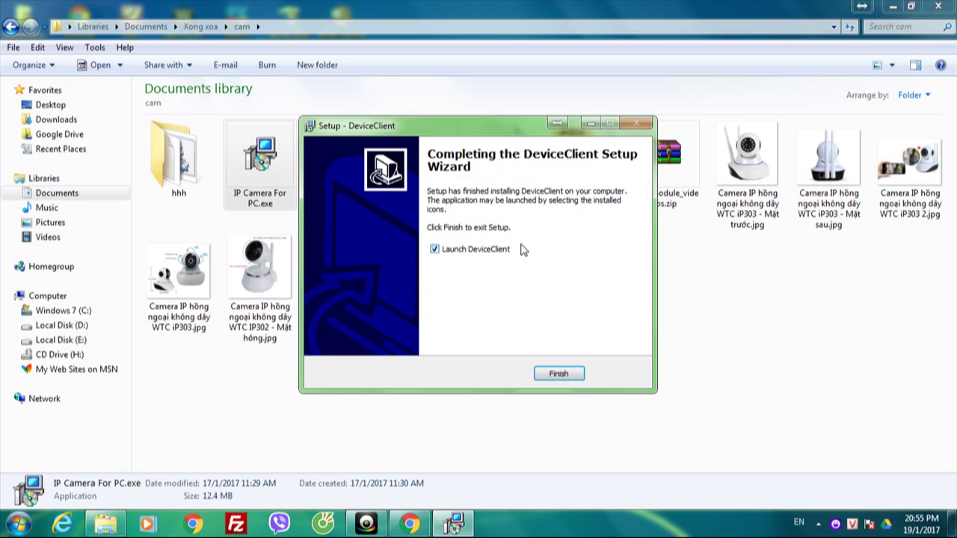
{"action": "left_click", "coordinate": [559, 375]}
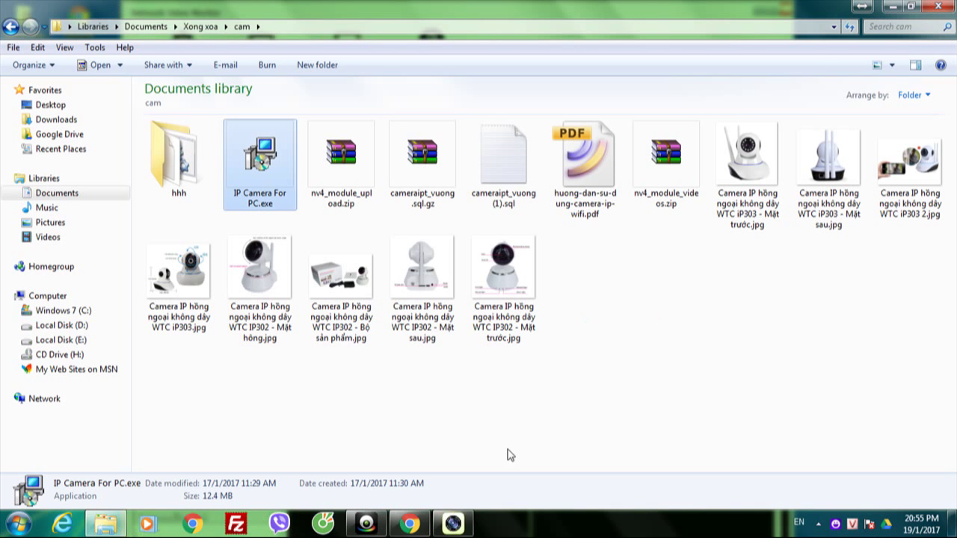
Step: Switch to Network Video Monitor, open its device list with the search tools, and search the network for cameras
{"action": "mouse_move", "coordinate": [452, 523]}
{"action": "left_click", "coordinate": [441, 456]}
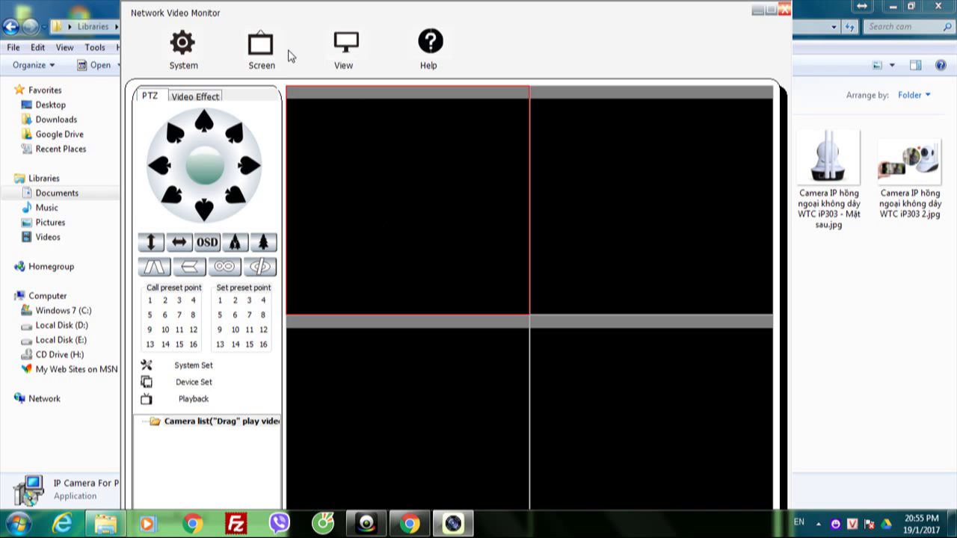
{"action": "left_click", "coordinate": [181, 47]}
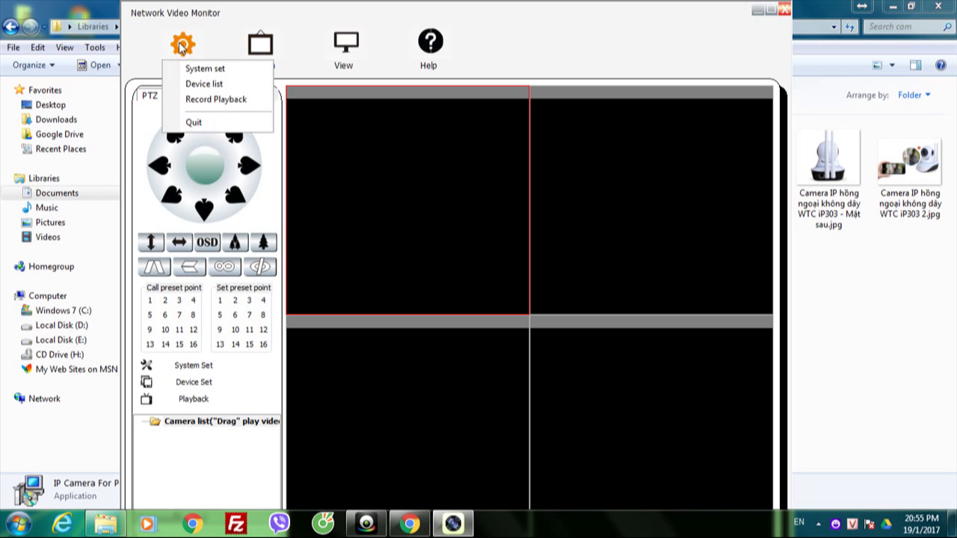
{"action": "left_click", "coordinate": [220, 85]}
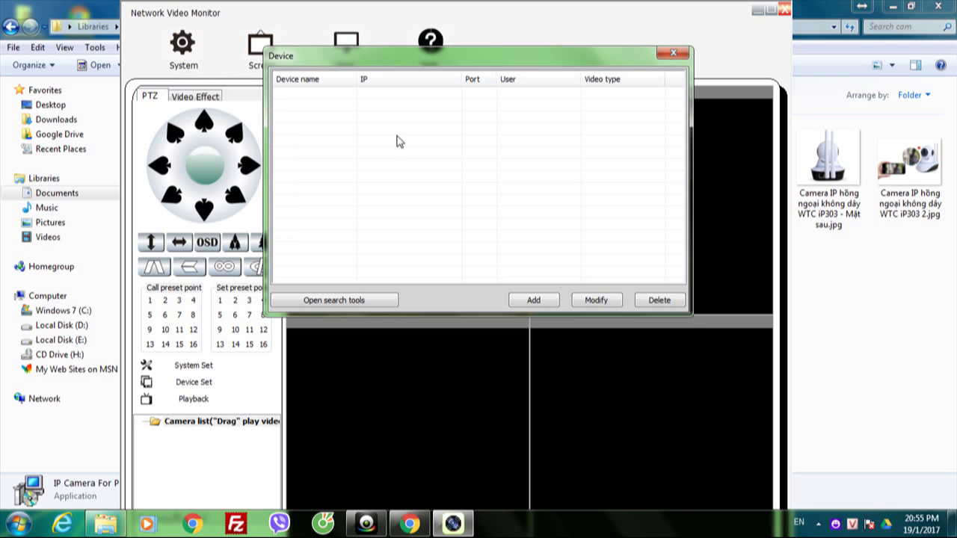
{"action": "left_click", "coordinate": [379, 302]}
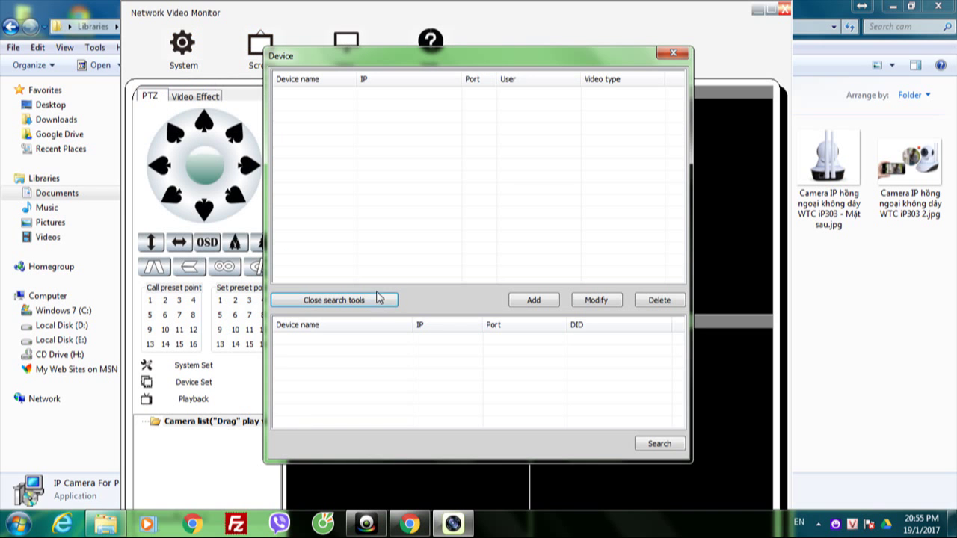
{"action": "left_click", "coordinate": [659, 446]}
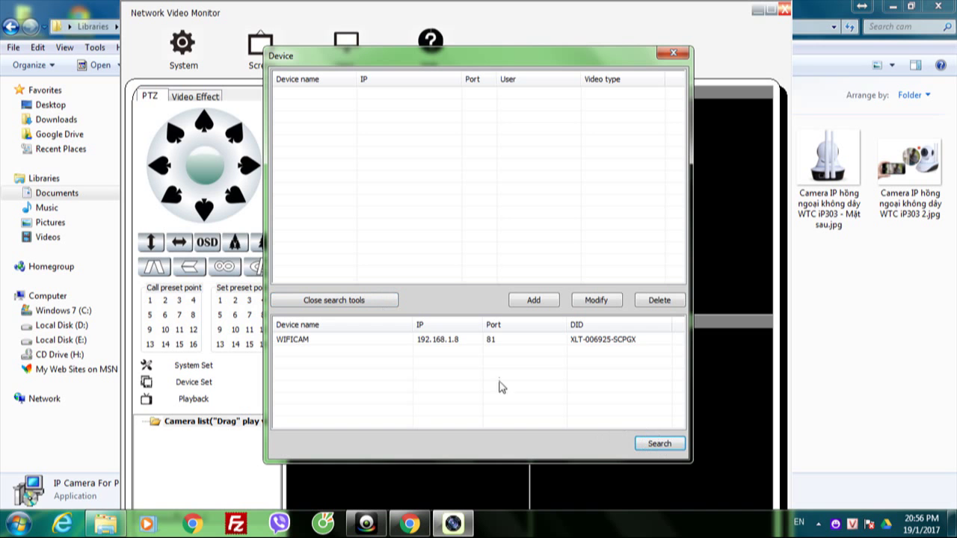
Step: Add the found WIFICAM camera to the device list with user admin, a blank password and Main stream video, and close the list
{"action": "left_click", "coordinate": [374, 343]}
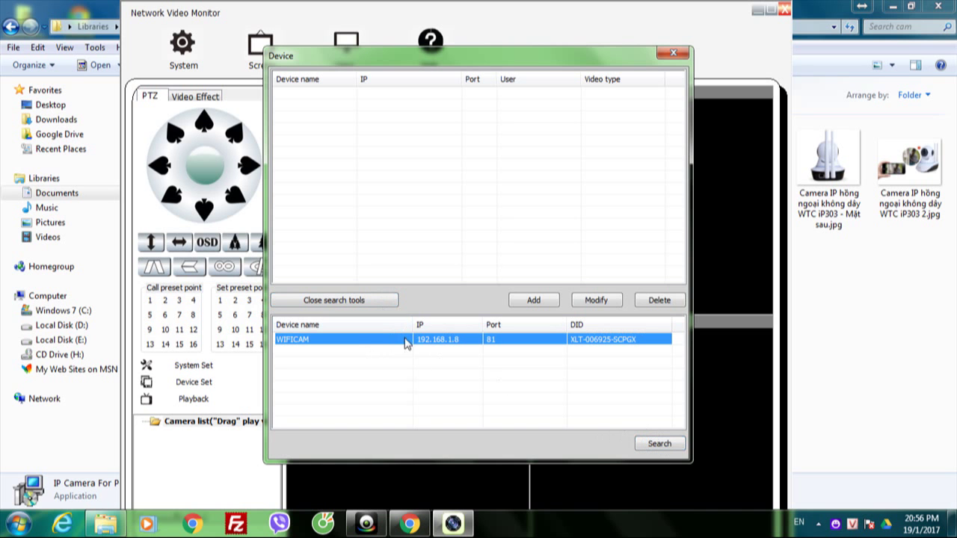
{"action": "double_click", "coordinate": [395, 343]}
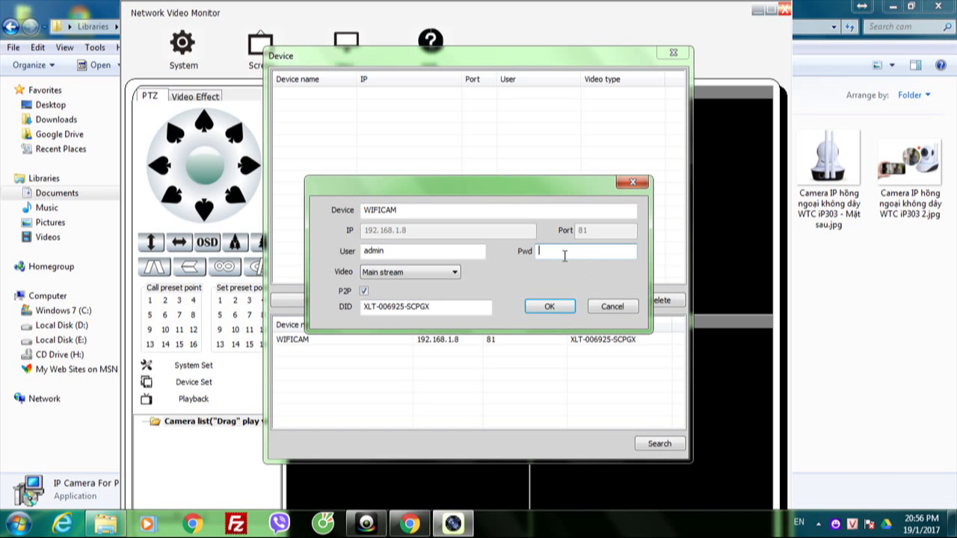
{"action": "left_click", "coordinate": [452, 212]}
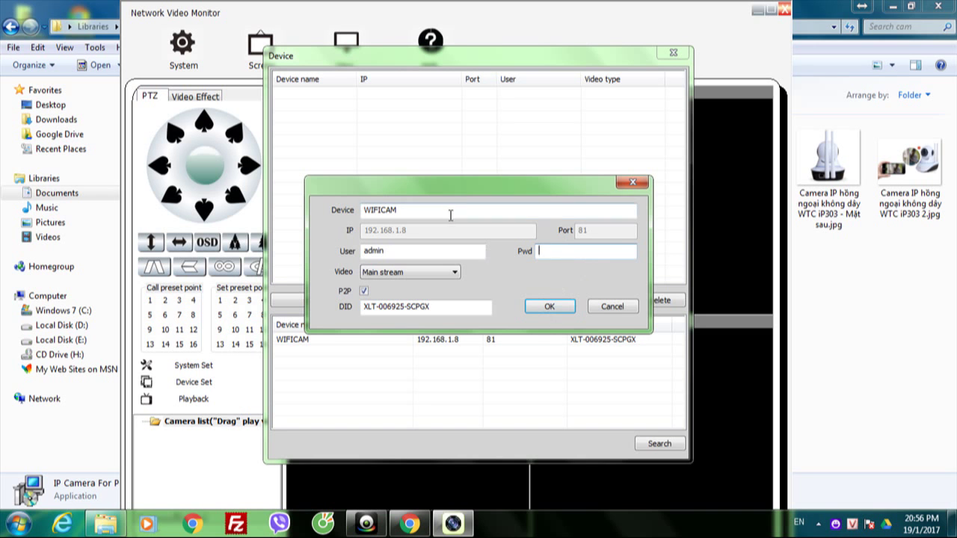
{"action": "left_click_drag", "start_coordinate": [396, 212], "coordinate": [350, 212]}
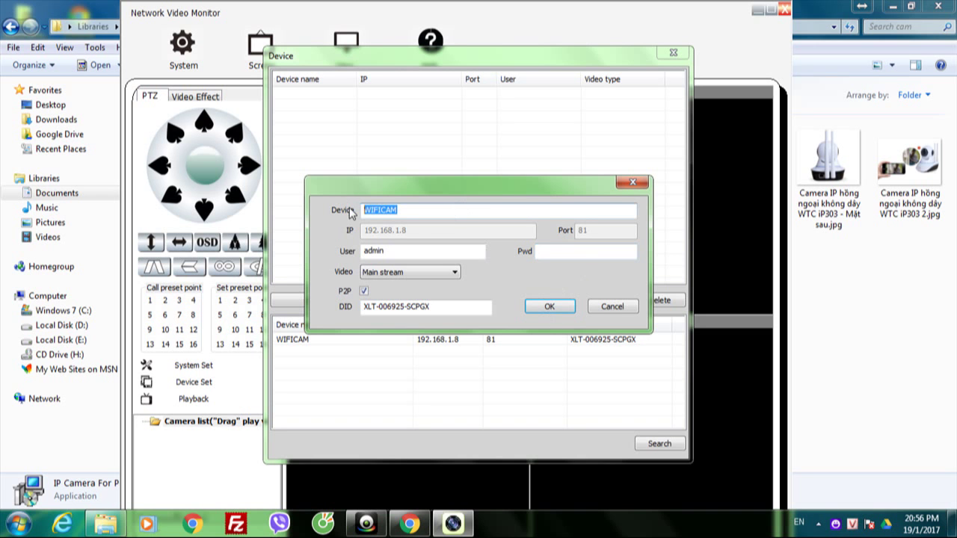
{"action": "left_click", "coordinate": [418, 208]}
{"action": "left_click", "coordinate": [459, 273]}
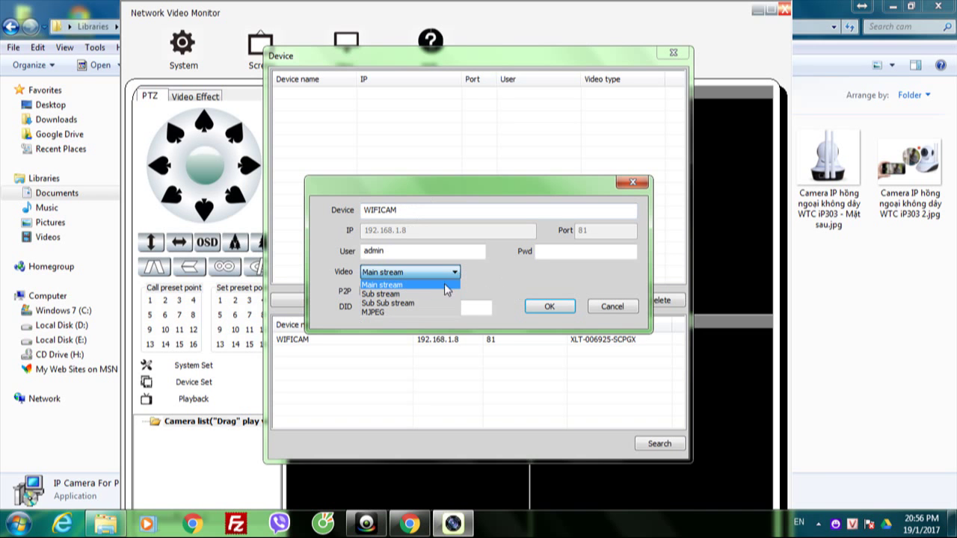
{"action": "left_click", "coordinate": [496, 277]}
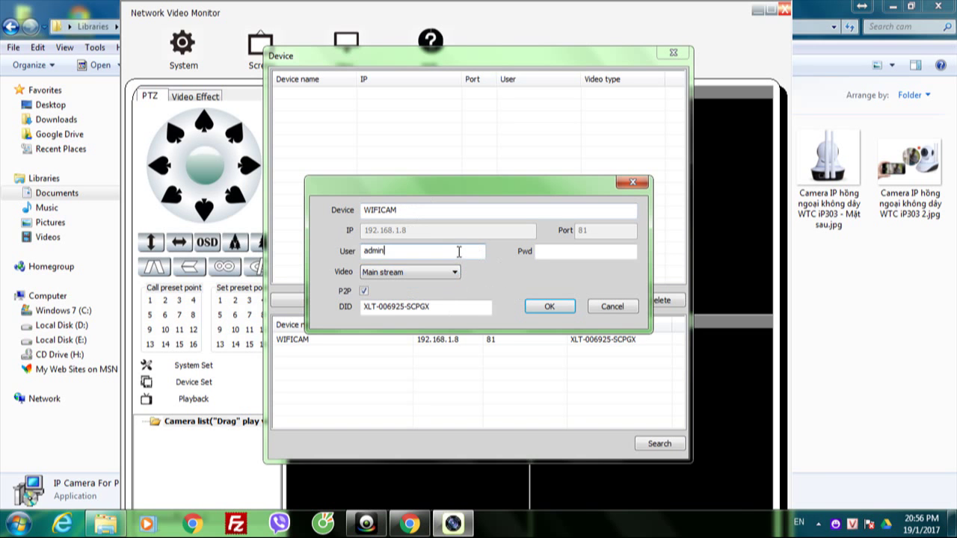
{"action": "left_click", "coordinate": [571, 252]}
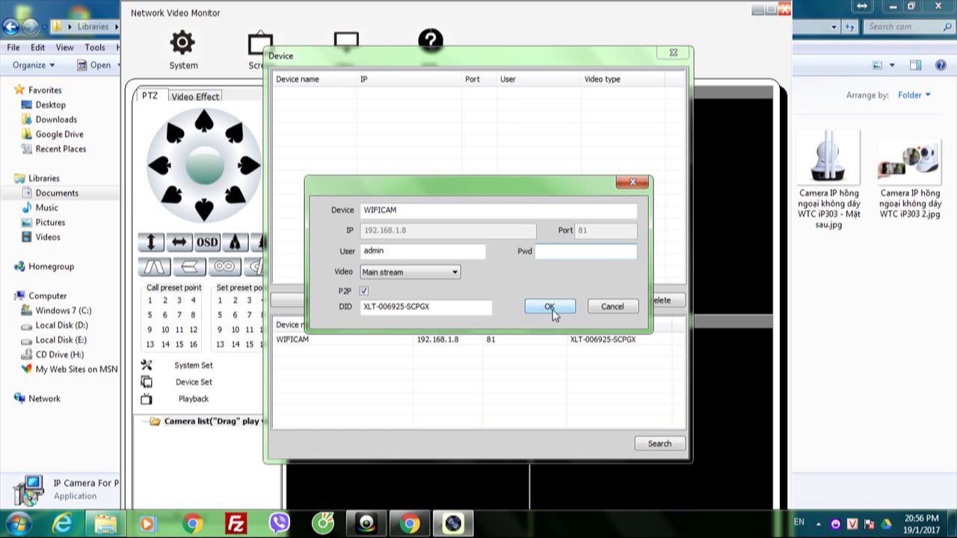
{"action": "left_click_drag", "start_coordinate": [470, 314], "coordinate": [348, 312]}
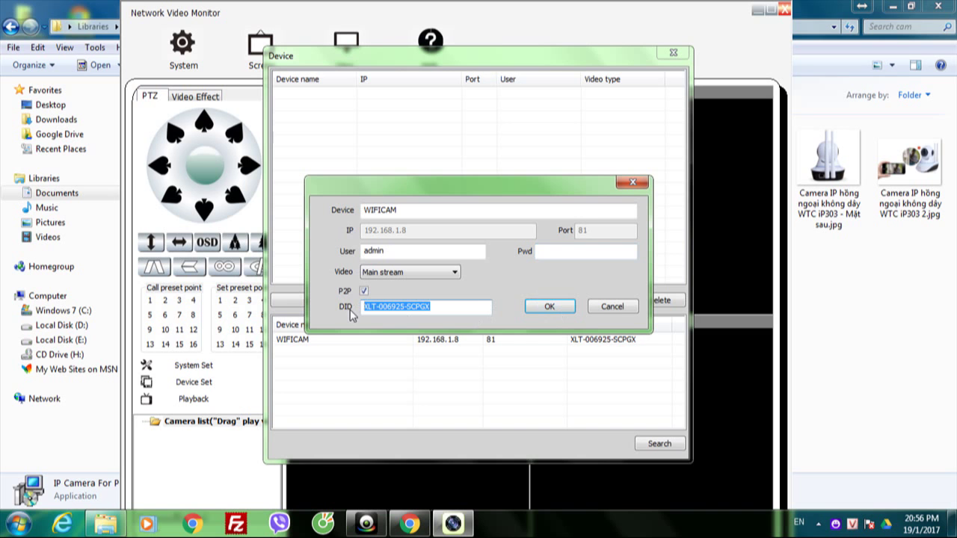
{"action": "left_click", "coordinate": [468, 308]}
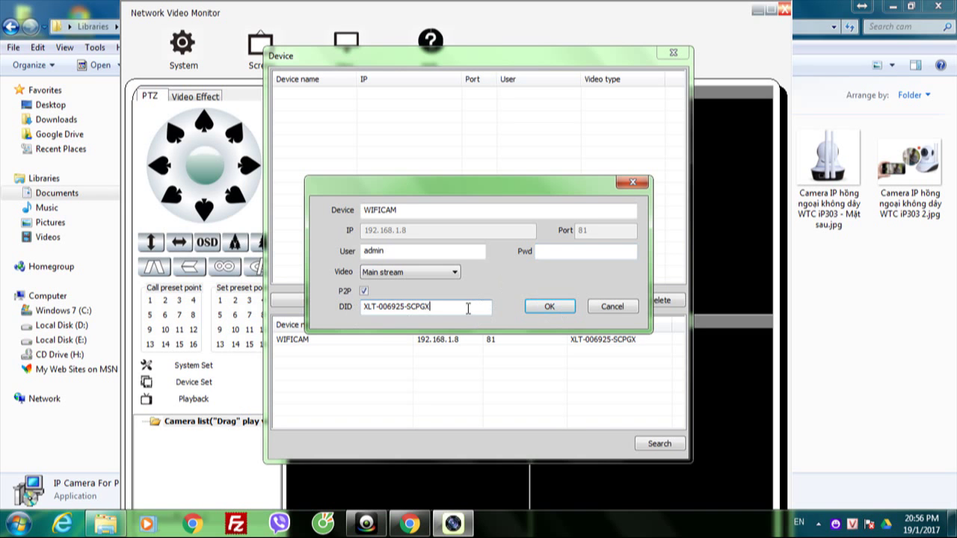
{"action": "left_click", "coordinate": [549, 306]}
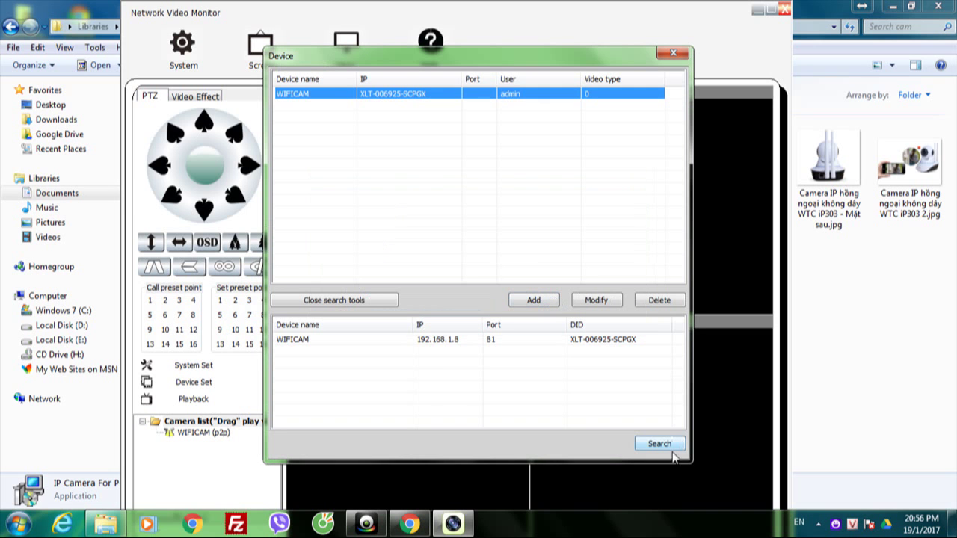
{"action": "left_click", "coordinate": [677, 53]}
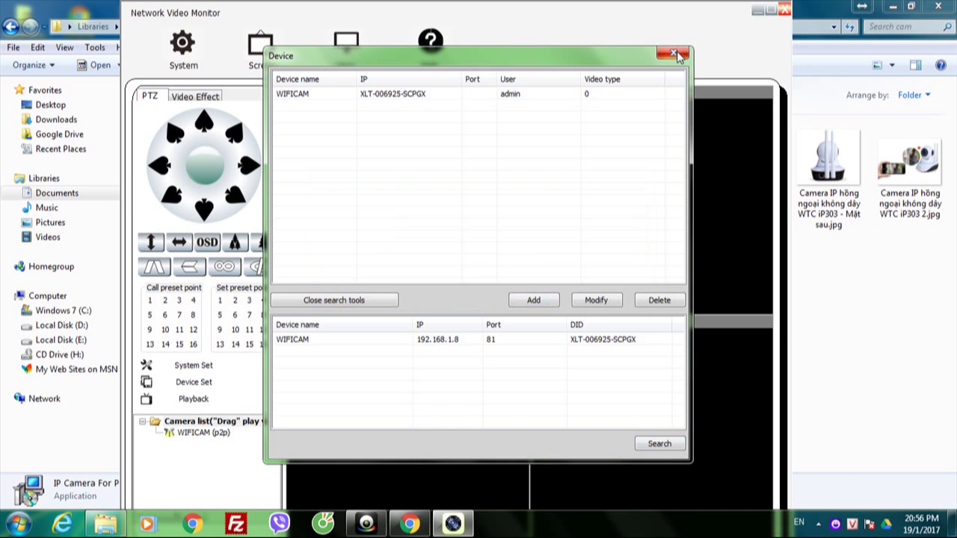
{"action": "left_click", "coordinate": [675, 53]}
Step: Play the WIFICAM camera from the camera list in the first pane of the video grid
{"action": "left_click", "coordinate": [203, 435]}
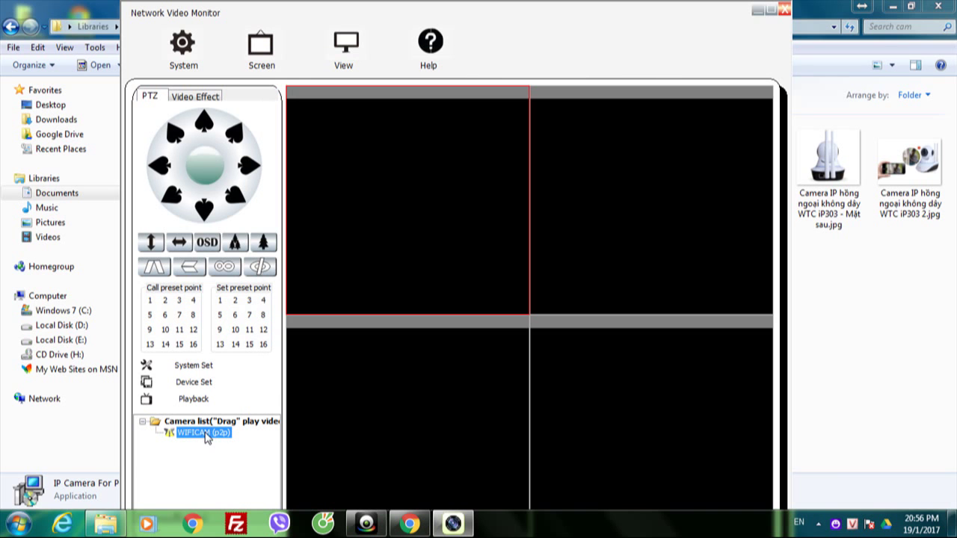
{"action": "left_click_drag", "start_coordinate": [208, 439], "coordinate": [473, 233]}
{"action": "left_click_drag", "start_coordinate": [473, 232], "coordinate": [474, 231]}
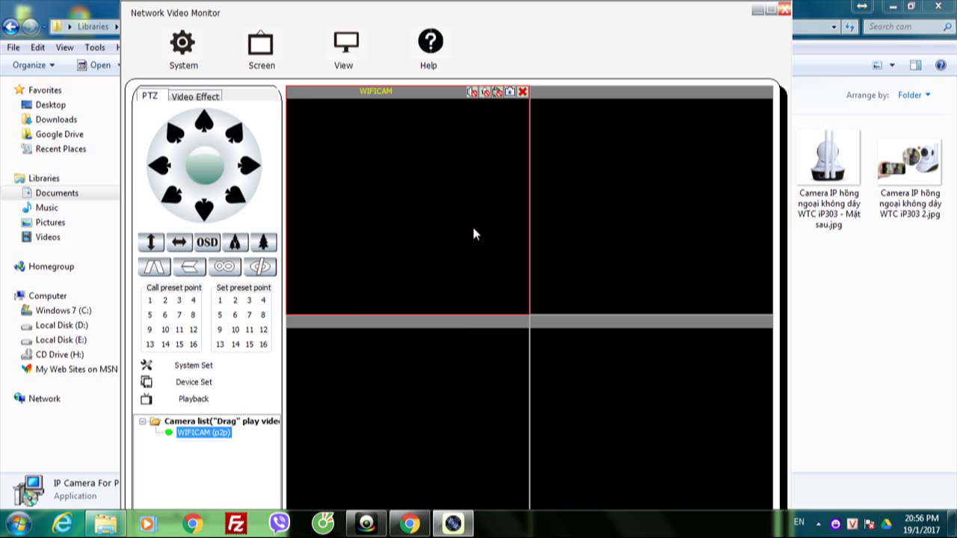
Step: Set the video area to the single-channel 1CH layout and maximize the Network Video Monitor window
{"action": "left_click", "coordinate": [270, 60]}
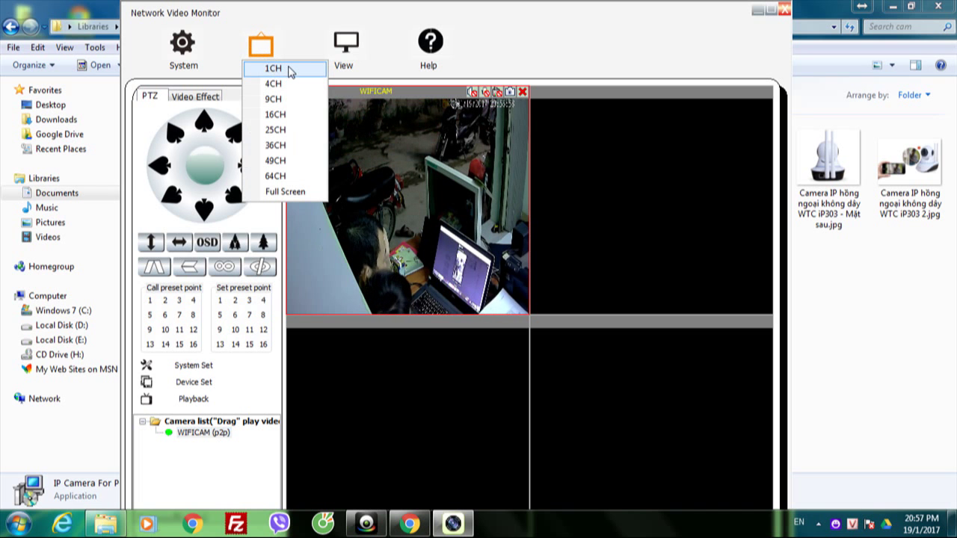
{"action": "left_click", "coordinate": [291, 72]}
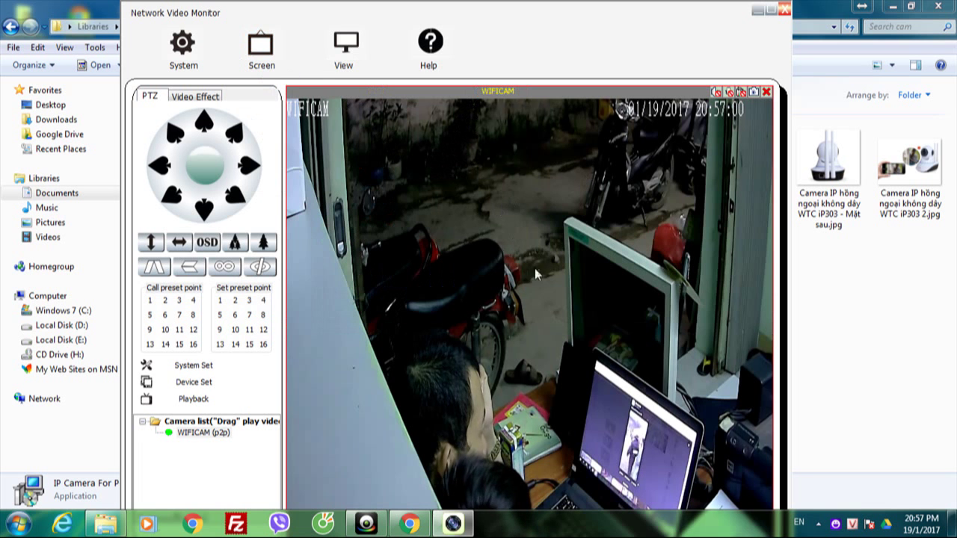
{"action": "left_click", "coordinate": [770, 11]}
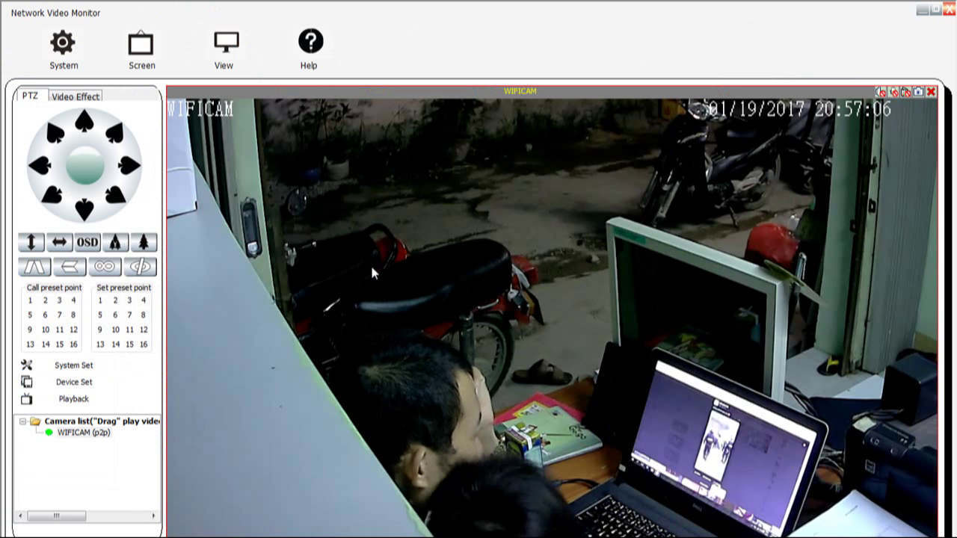
Step: Show the camera's live video in full screen and return to the normal monitor view
{"action": "left_click", "coordinate": [146, 47]}
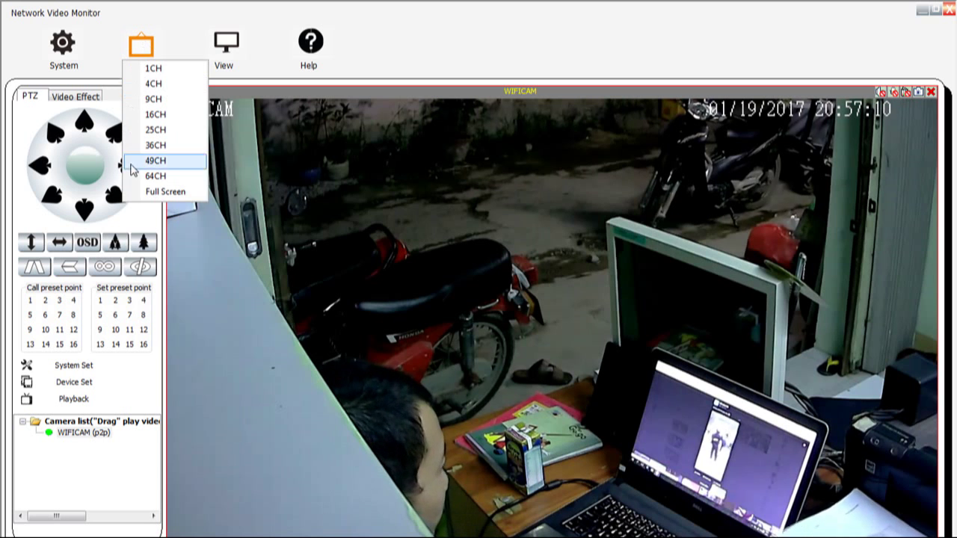
{"action": "left_click", "coordinate": [179, 194]}
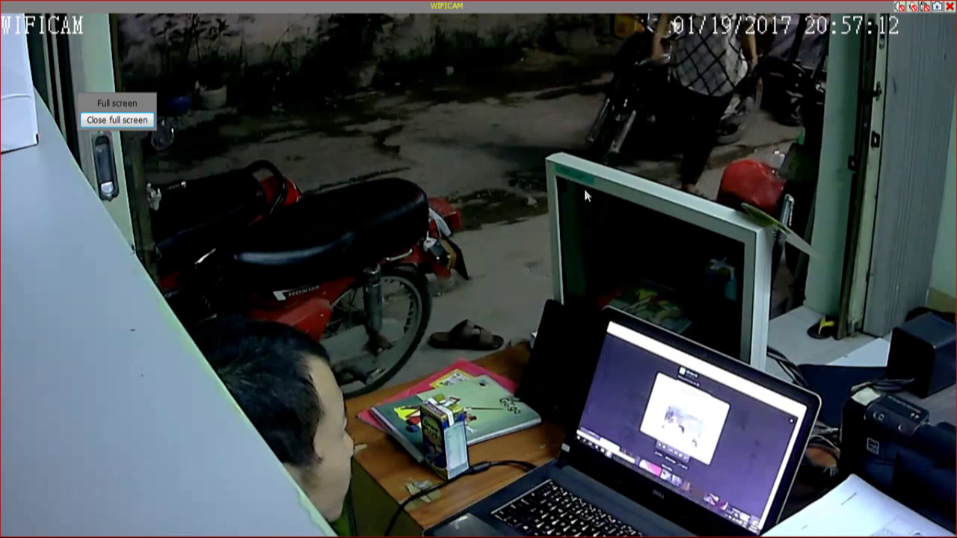
{"action": "left_click", "coordinate": [131, 122]}
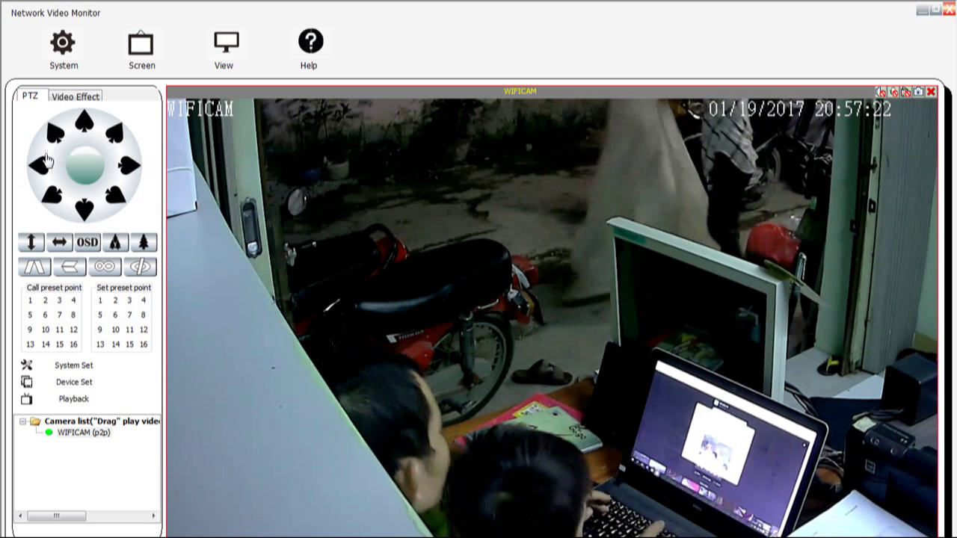
Step: Turn the camera right, left and up with the PTZ controls
{"action": "left_click", "coordinate": [135, 166]}
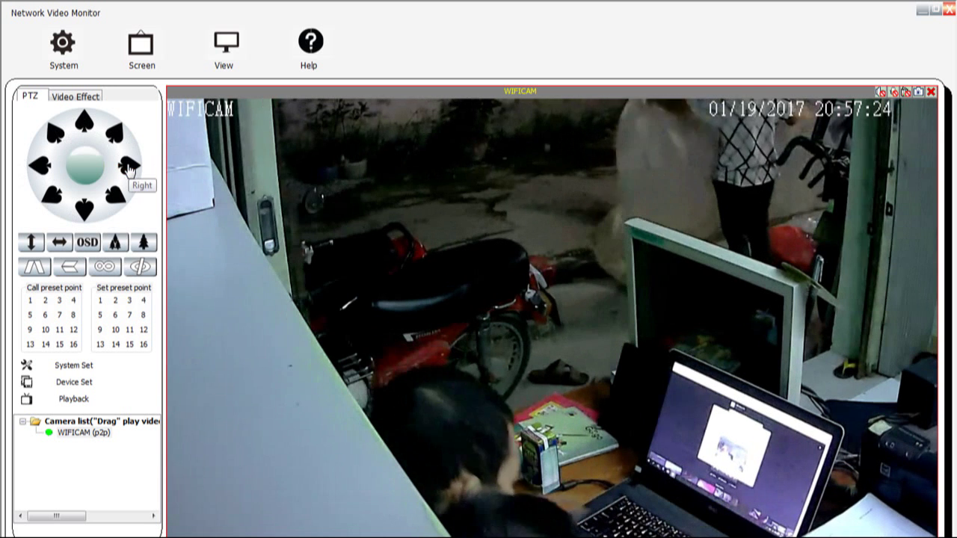
{"action": "left_click", "coordinate": [43, 169]}
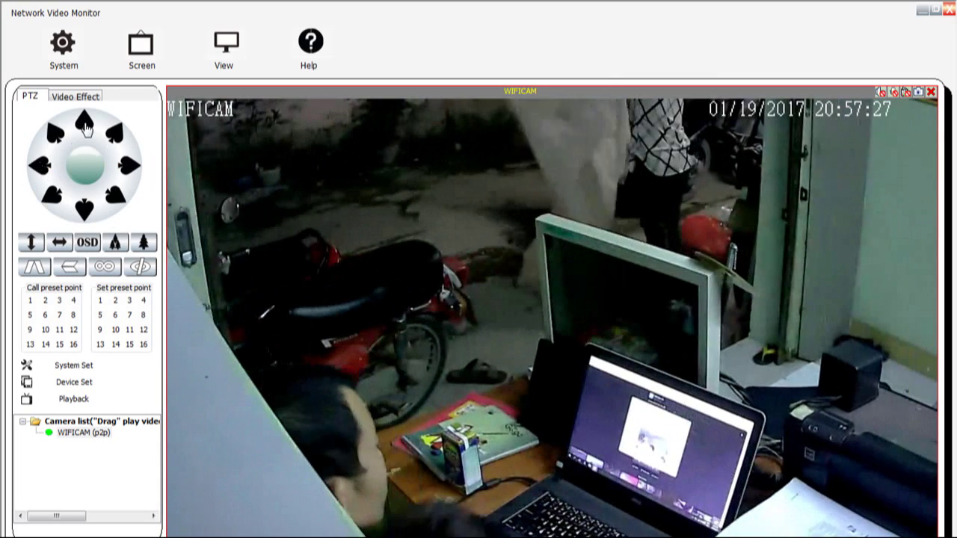
{"action": "left_click", "coordinate": [84, 121]}
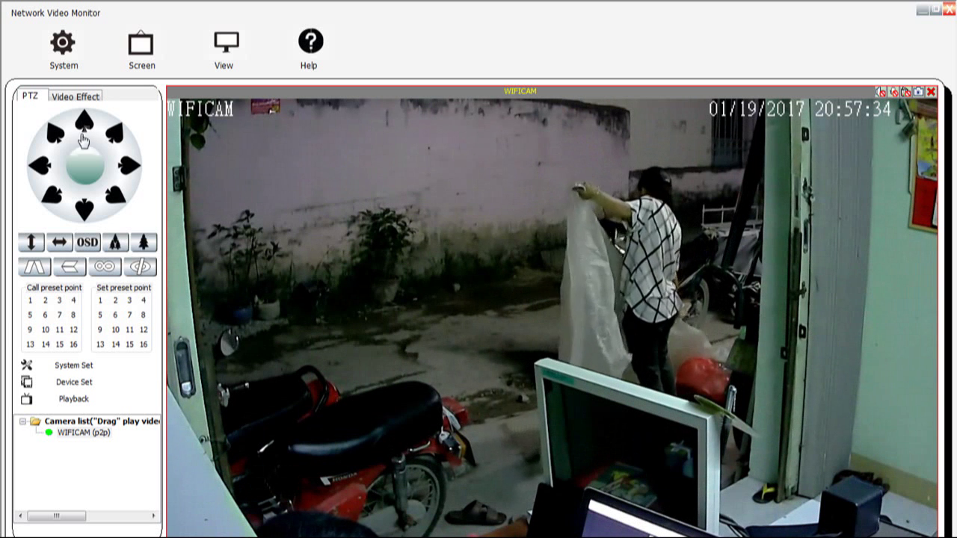
Step: Open the recording playback window for the WIFICAM camera and look at the start date calendar
{"action": "left_click", "coordinate": [64, 44]}
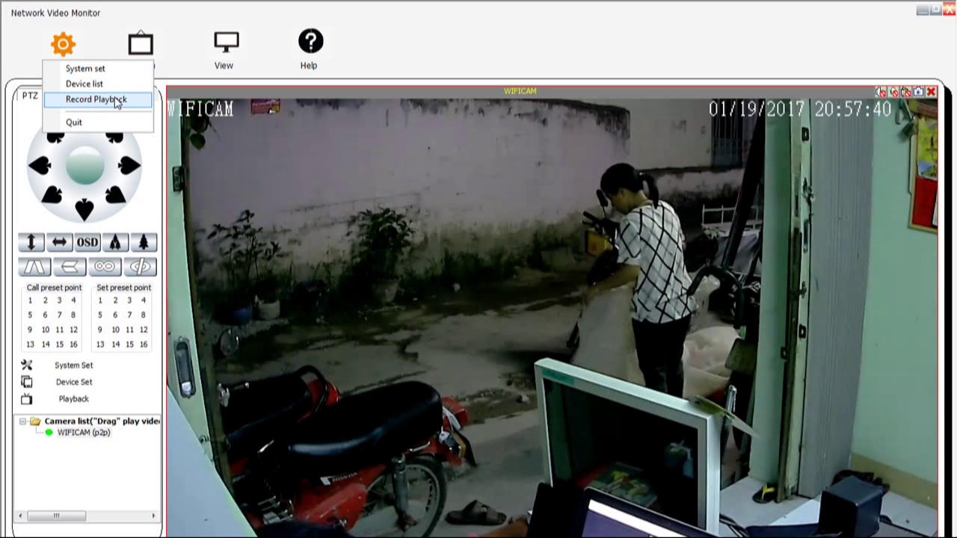
{"action": "left_click", "coordinate": [80, 401]}
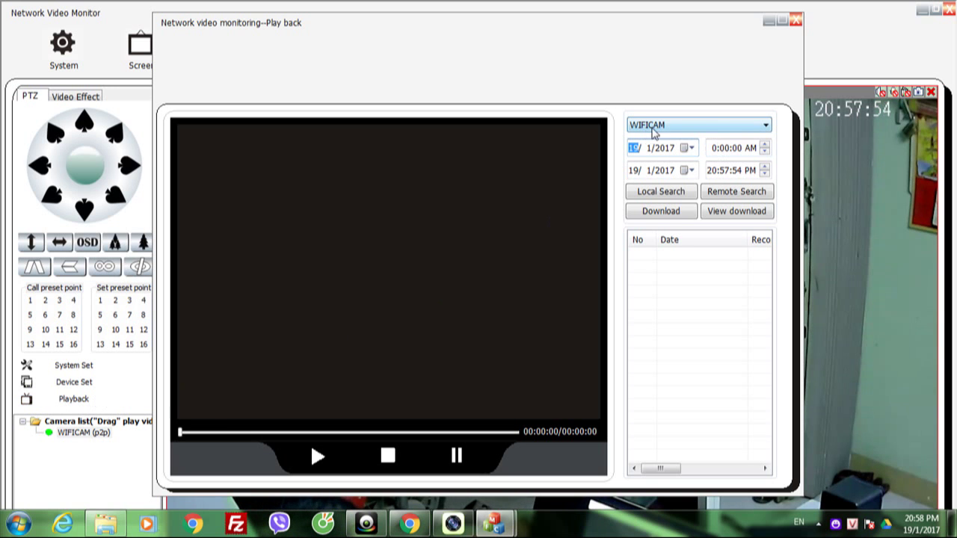
{"action": "left_click", "coordinate": [687, 148]}
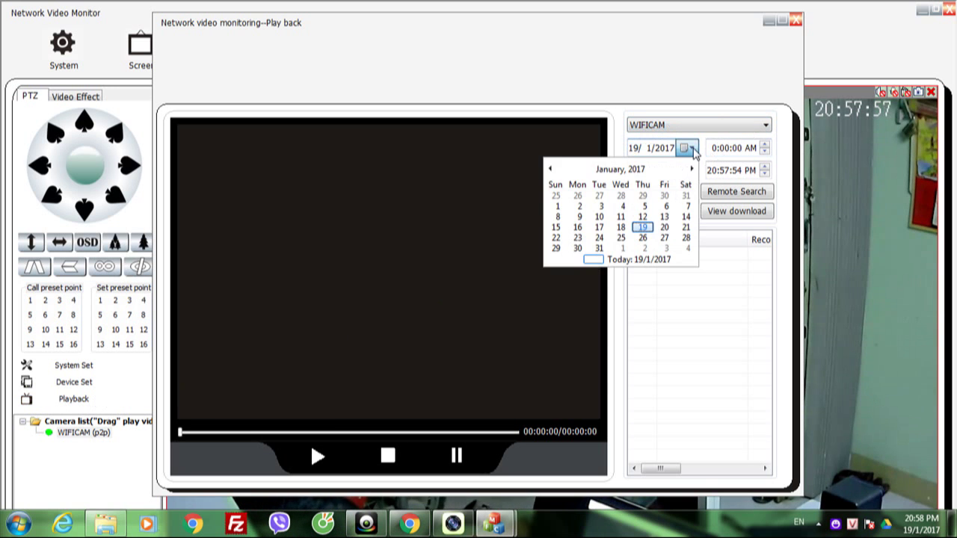
{"action": "left_click", "coordinate": [731, 316]}
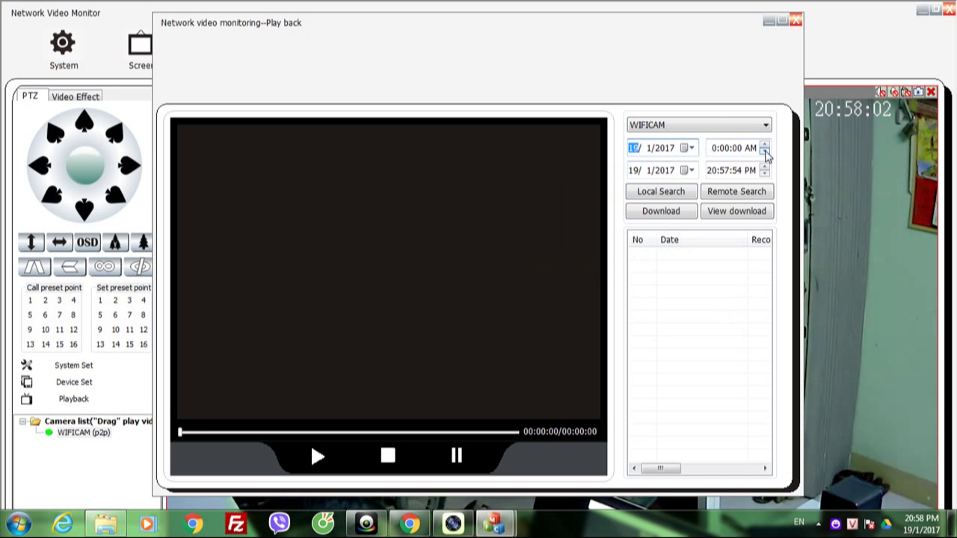
Step: Set the playback start date to 18/1/2017 and try a remote search for the camera's recordings
{"action": "left_click", "coordinate": [690, 149]}
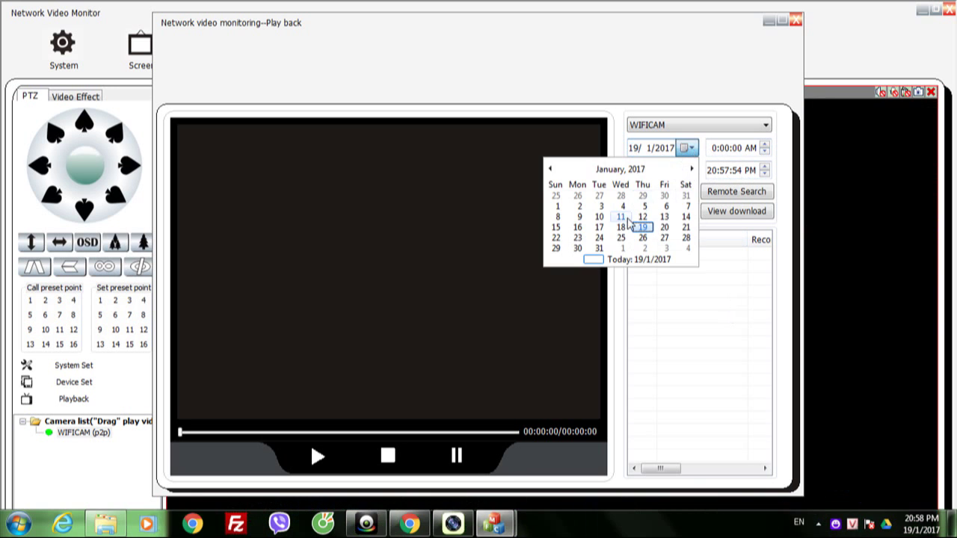
{"action": "left_click", "coordinate": [621, 227]}
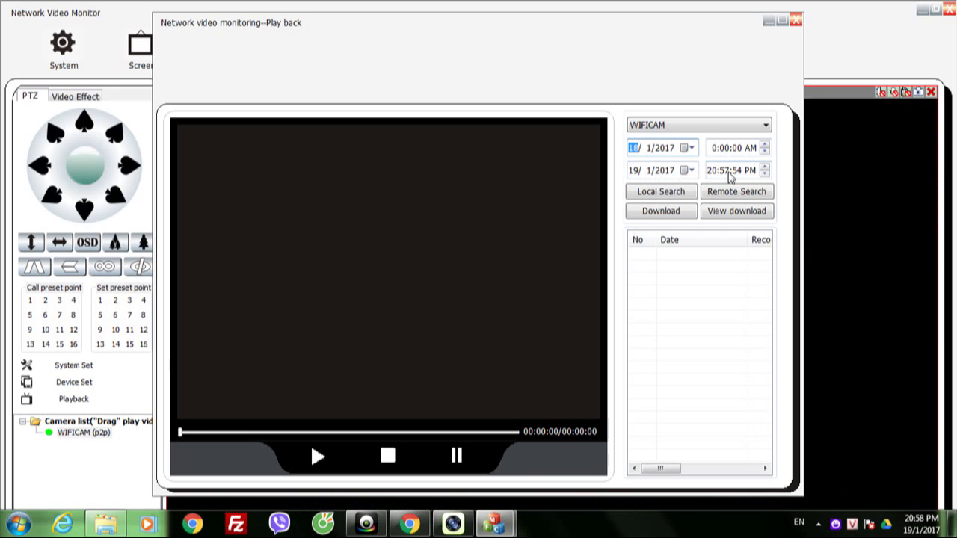
{"action": "left_click", "coordinate": [738, 172]}
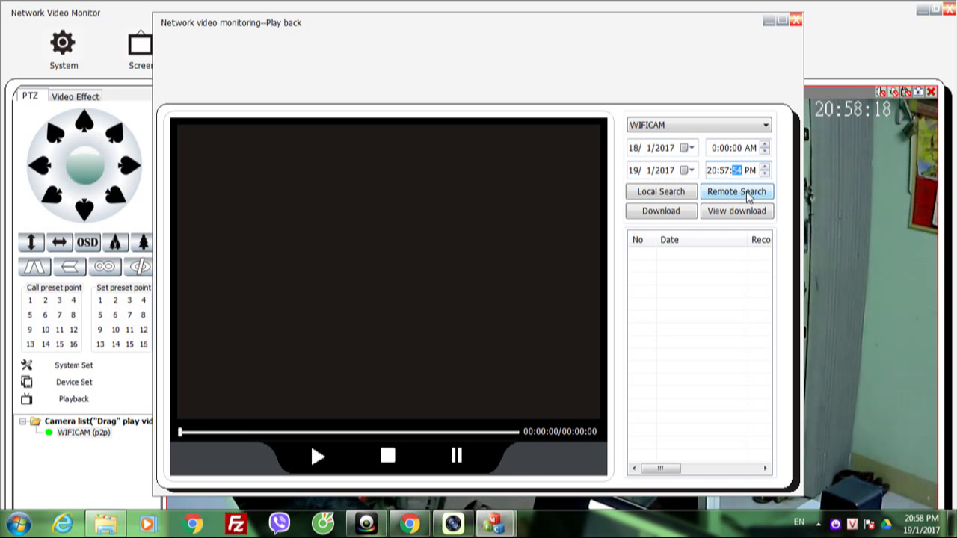
{"action": "left_click", "coordinate": [727, 198]}
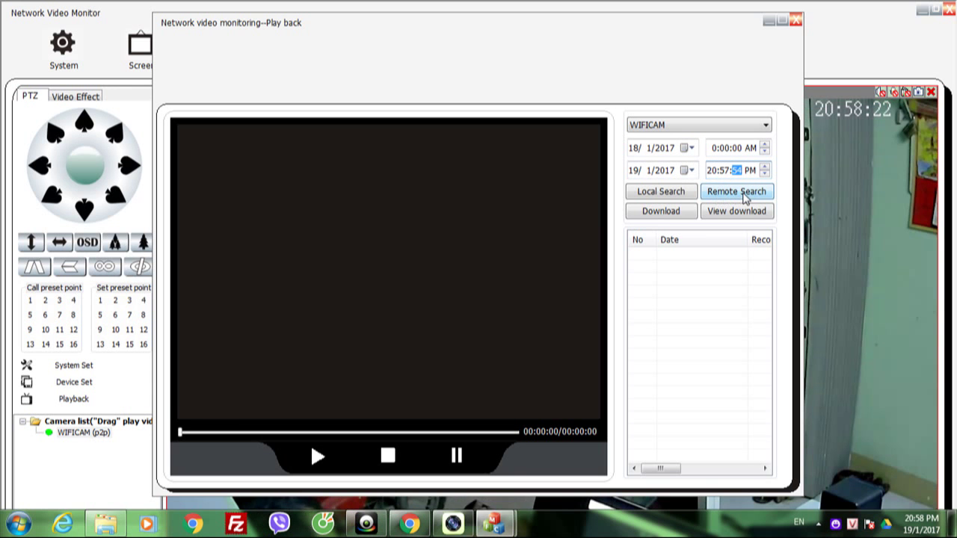
{"action": "left_click", "coordinate": [744, 193]}
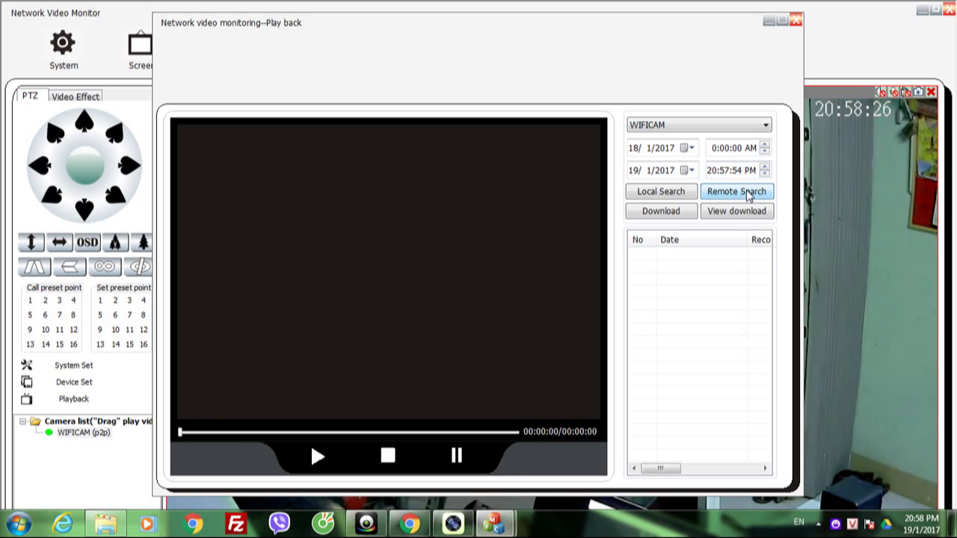
{"action": "left_click", "coordinate": [748, 193]}
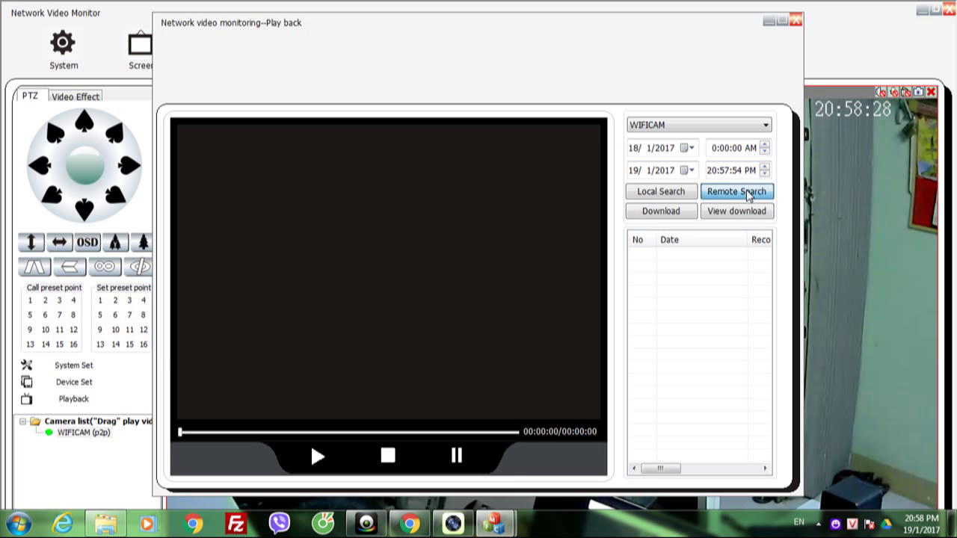
Step: Set the playback start date to 19/1/2017 and run a remote search for the camera's recordings
{"action": "left_click", "coordinate": [687, 149]}
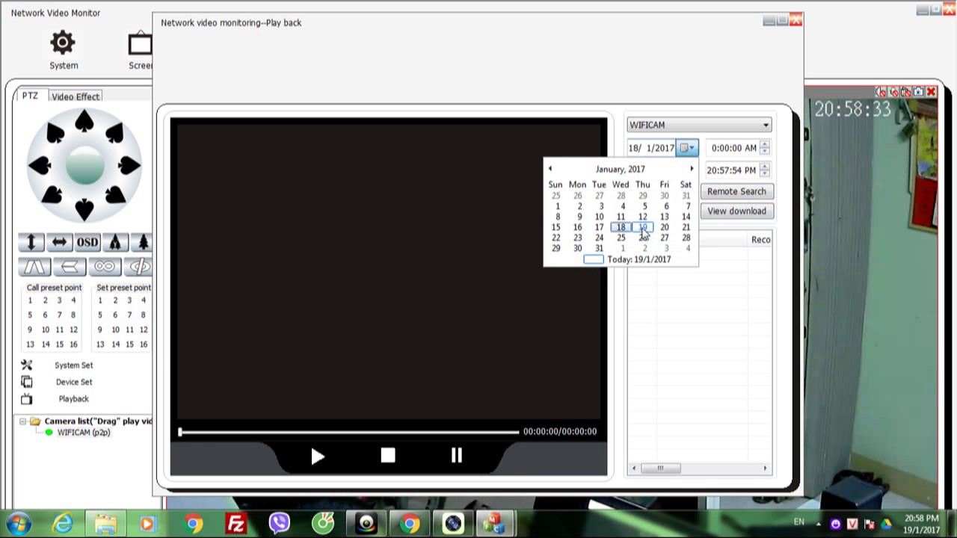
{"action": "left_click", "coordinate": [640, 231]}
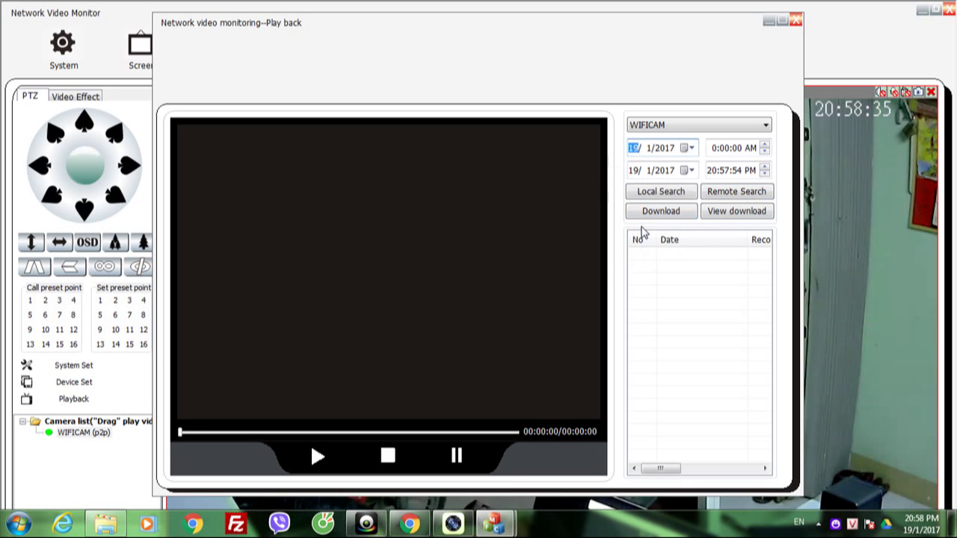
{"action": "left_click", "coordinate": [750, 193]}
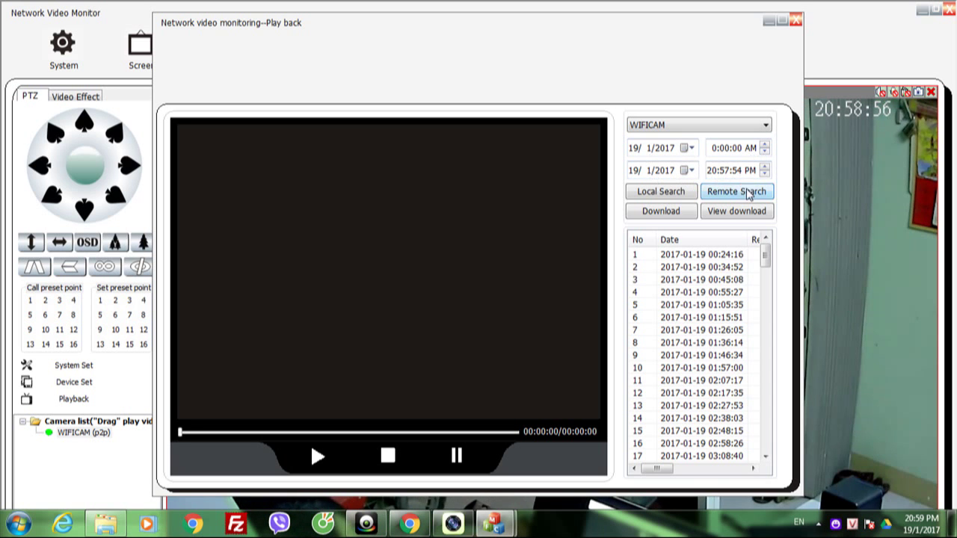
{"action": "left_click_drag", "start_coordinate": [767, 253], "coordinate": [766, 449]}
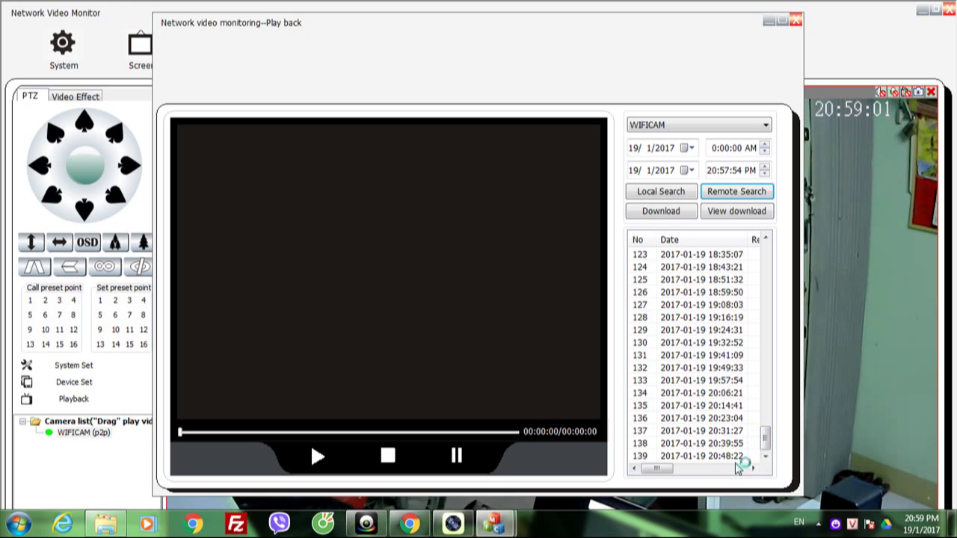
{"action": "left_click", "coordinate": [733, 458]}
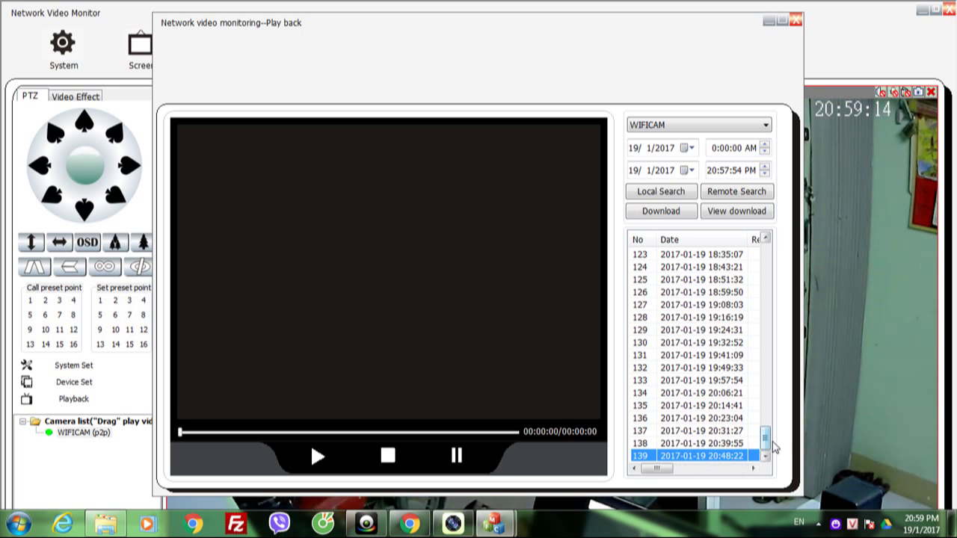
{"action": "left_click_drag", "start_coordinate": [767, 442], "coordinate": [772, 251]}
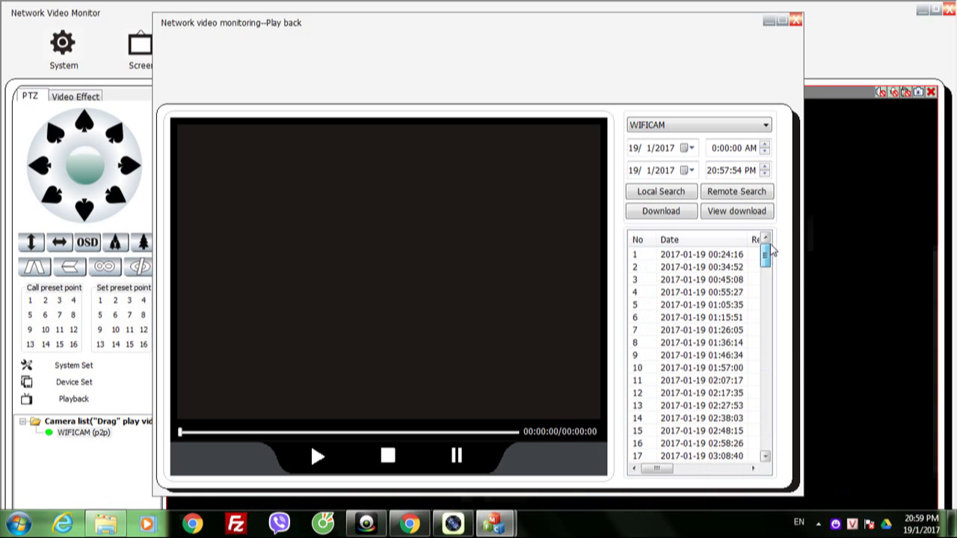
{"action": "left_click", "coordinate": [718, 256]}
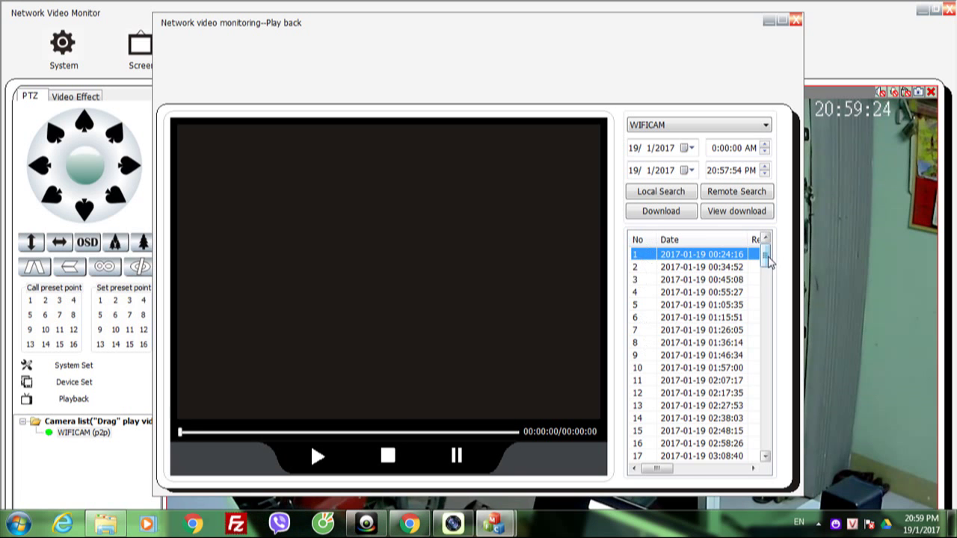
{"action": "left_click_drag", "start_coordinate": [767, 258], "coordinate": [763, 237]}
{"action": "left_click", "coordinate": [755, 254]}
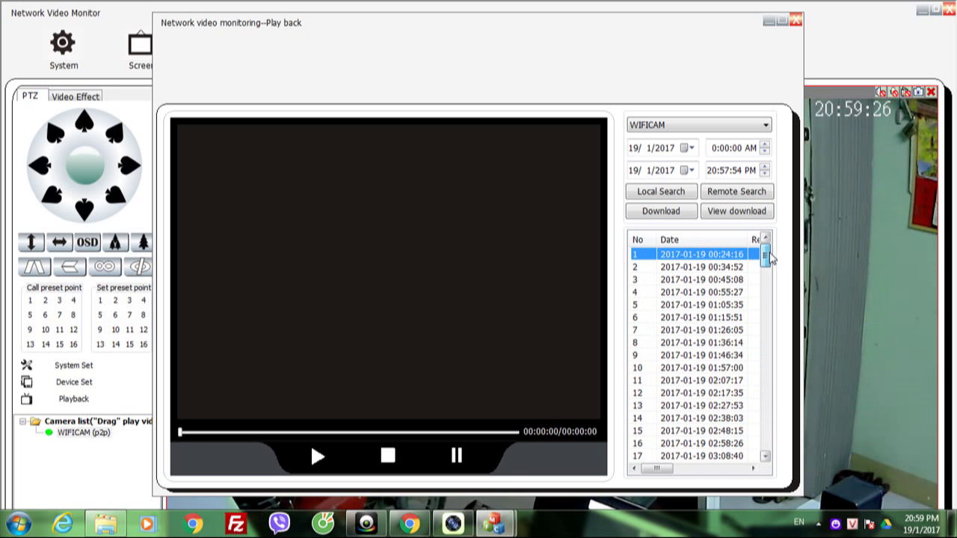
{"action": "left_click", "coordinate": [694, 312]}
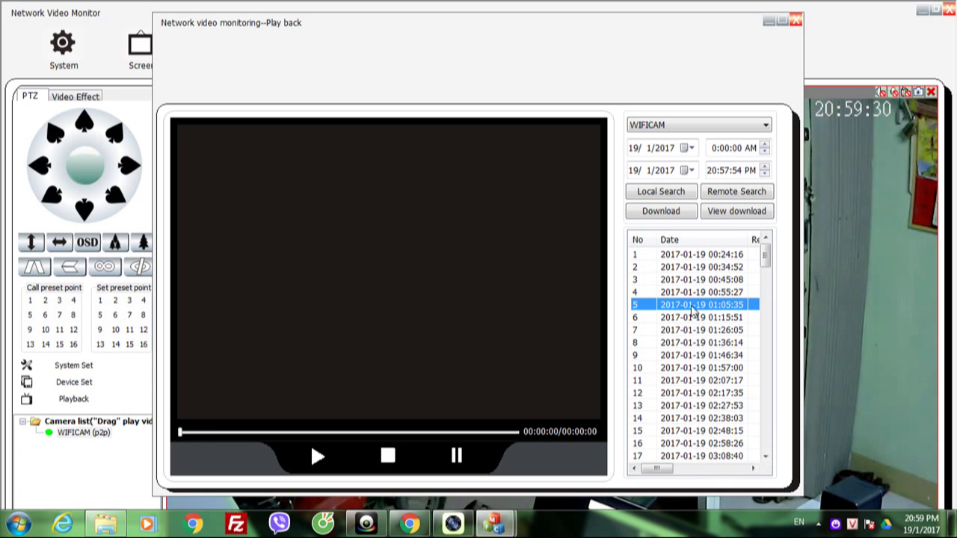
{"action": "double_click", "coordinate": [693, 312]}
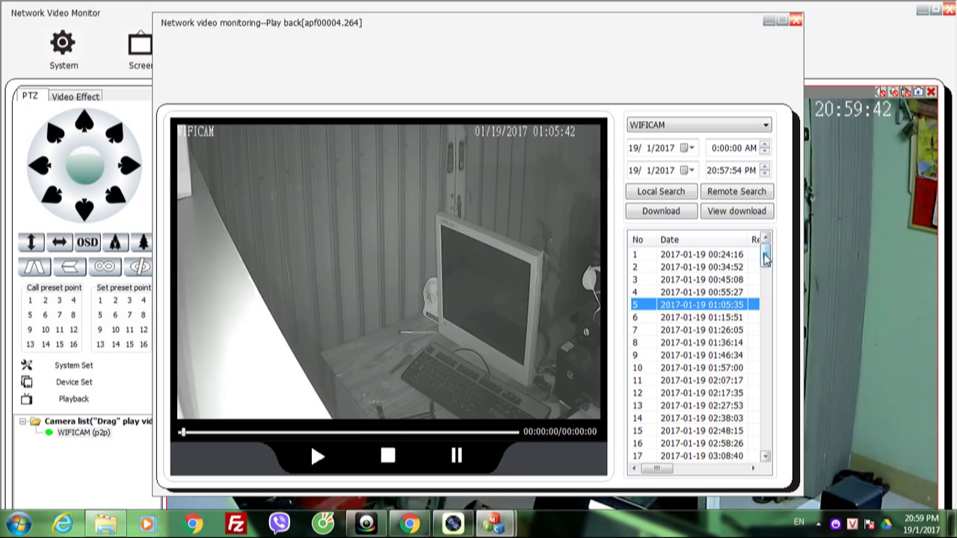
{"action": "left_click_drag", "start_coordinate": [765, 258], "coordinate": [759, 411]}
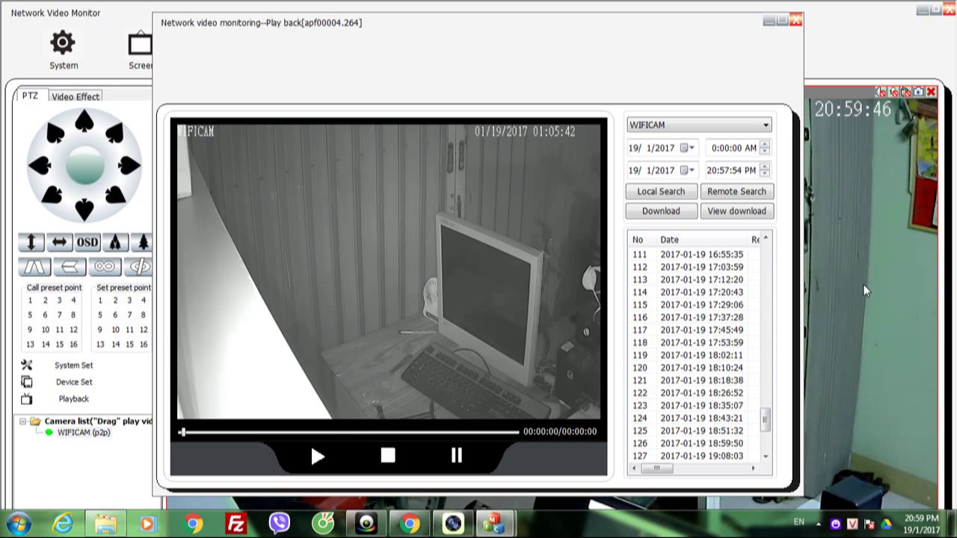
Step: Close the WIFICAM live video in the main monitor window and restore that window from its maximized size
{"action": "left_click", "coordinate": [886, 111]}
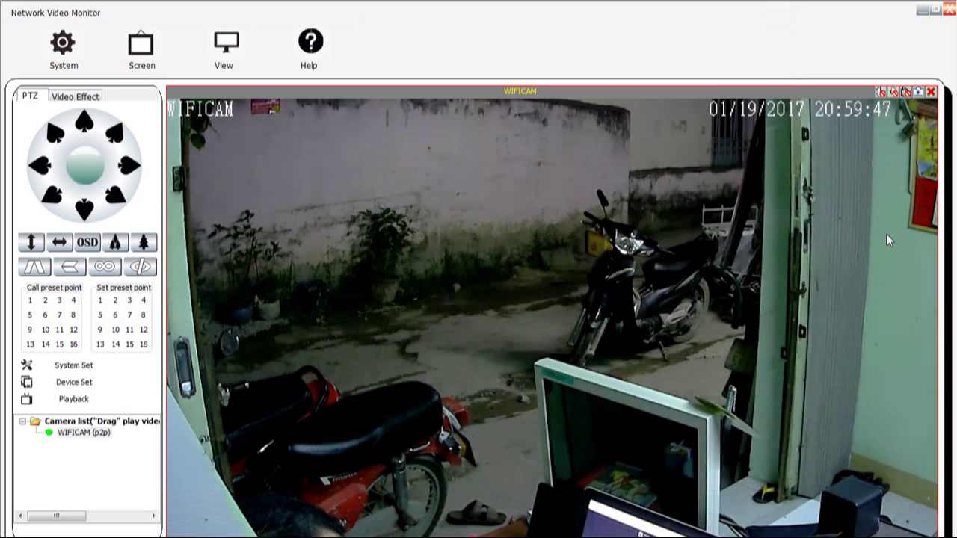
{"action": "left_click", "coordinate": [934, 93]}
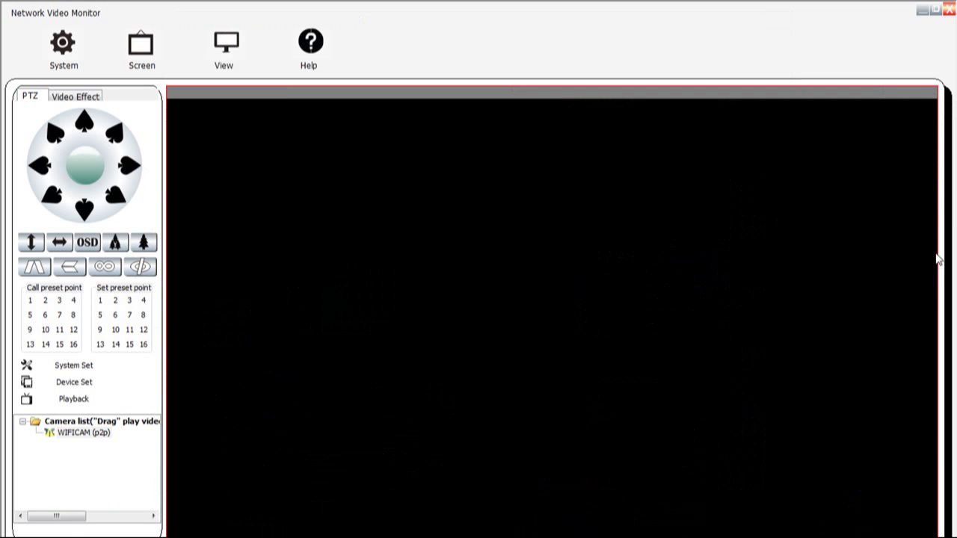
{"action": "left_click", "coordinate": [935, 9]}
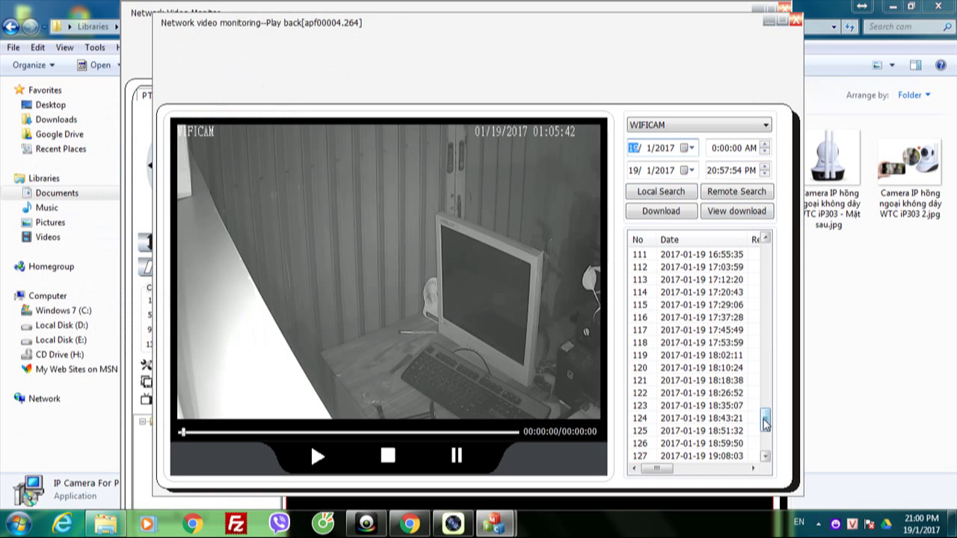
{"action": "left_click_drag", "start_coordinate": [765, 423], "coordinate": [765, 441]}
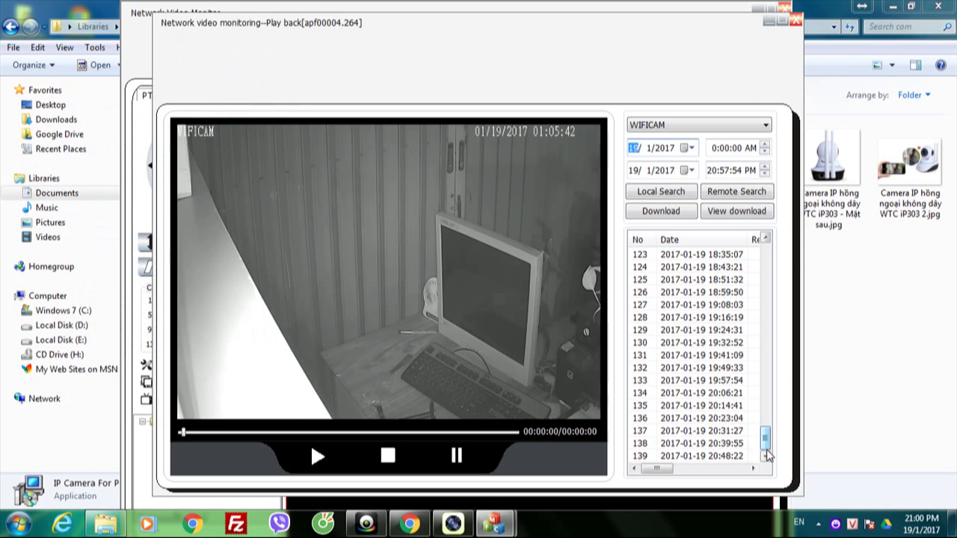
{"action": "left_click", "coordinate": [727, 434]}
{"action": "double_click", "coordinate": [727, 435]}
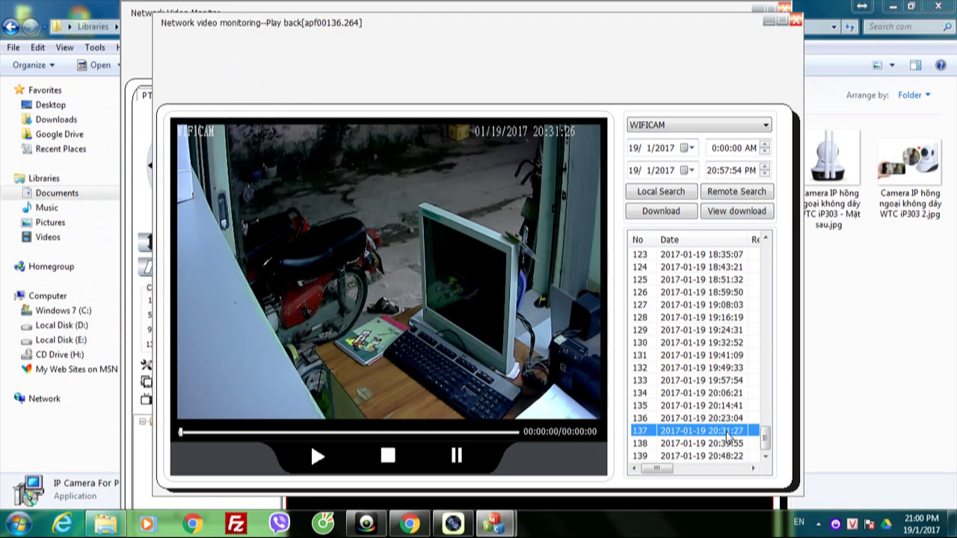
{"action": "left_click", "coordinate": [707, 318]}
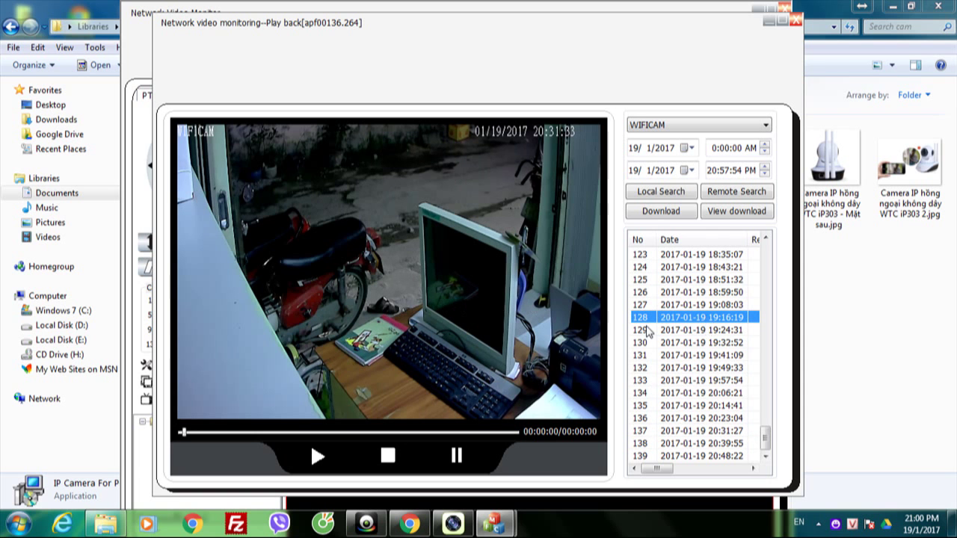
{"action": "double_click", "coordinate": [703, 319]}
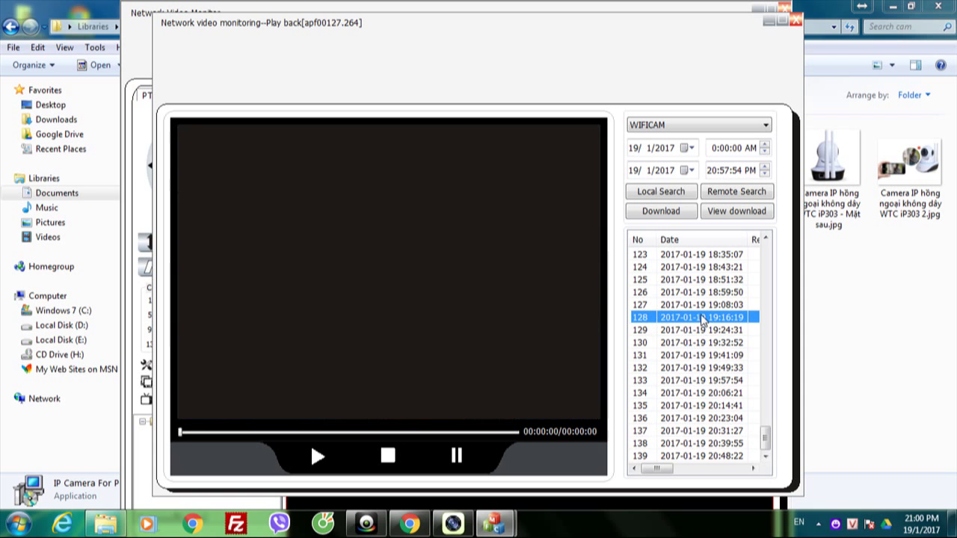